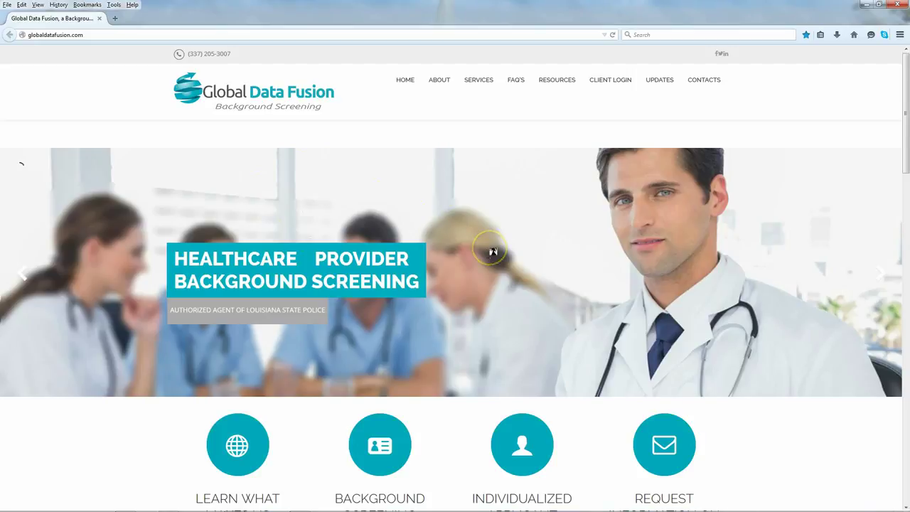
{"action": "scroll", "coordinate": [492, 252], "scroll_direction": "down", "scroll_amount": 5}
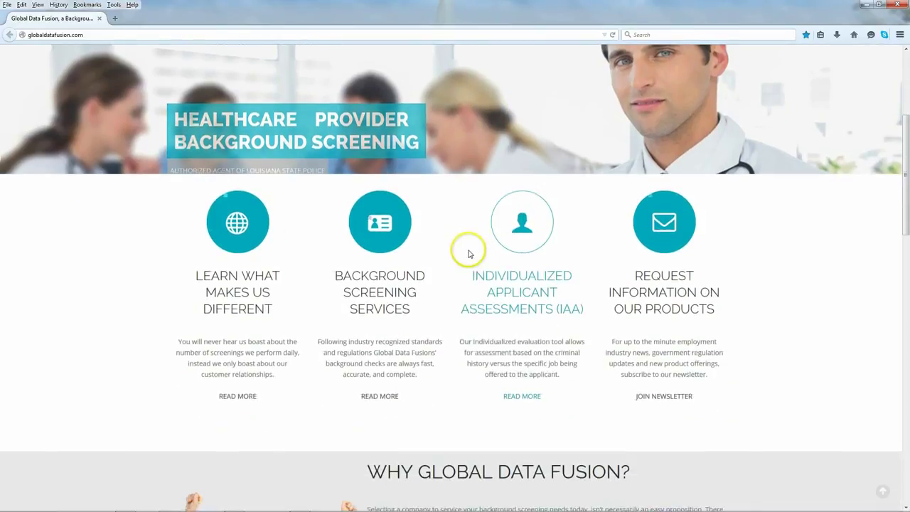
{"action": "scroll", "coordinate": [469, 256], "scroll_direction": "down", "scroll_amount": 4}
{"action": "scroll", "coordinate": [467, 255], "scroll_direction": "down", "scroll_amount": 6}
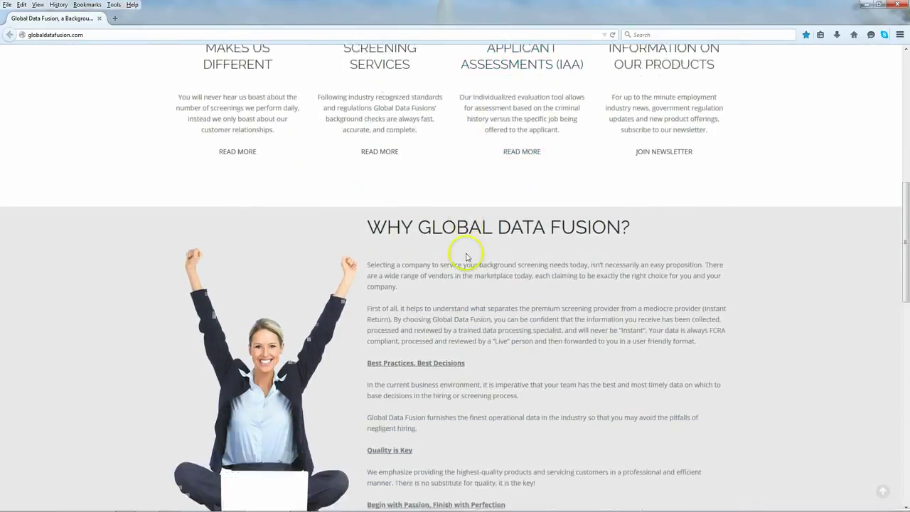
{"action": "scroll", "coordinate": [467, 253], "scroll_direction": "down", "scroll_amount": 1}
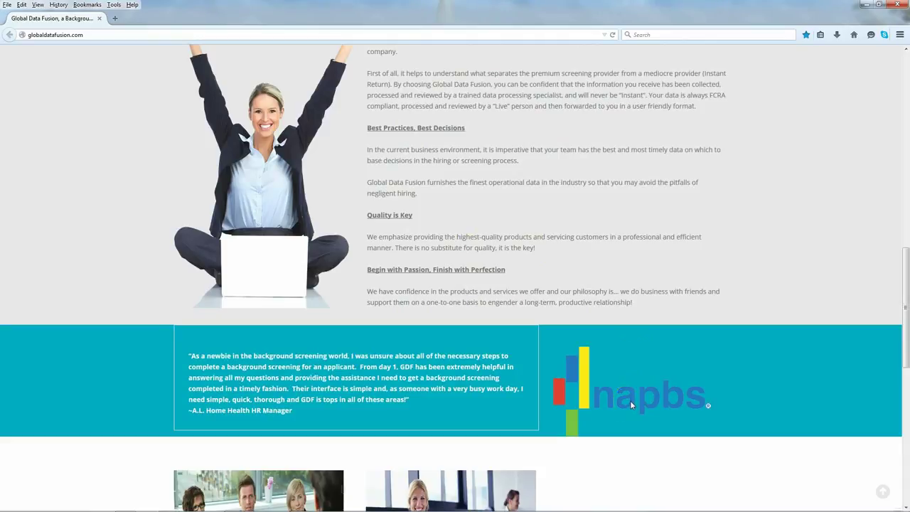
{"action": "scroll", "coordinate": [628, 402], "scroll_direction": "down", "scroll_amount": 4}
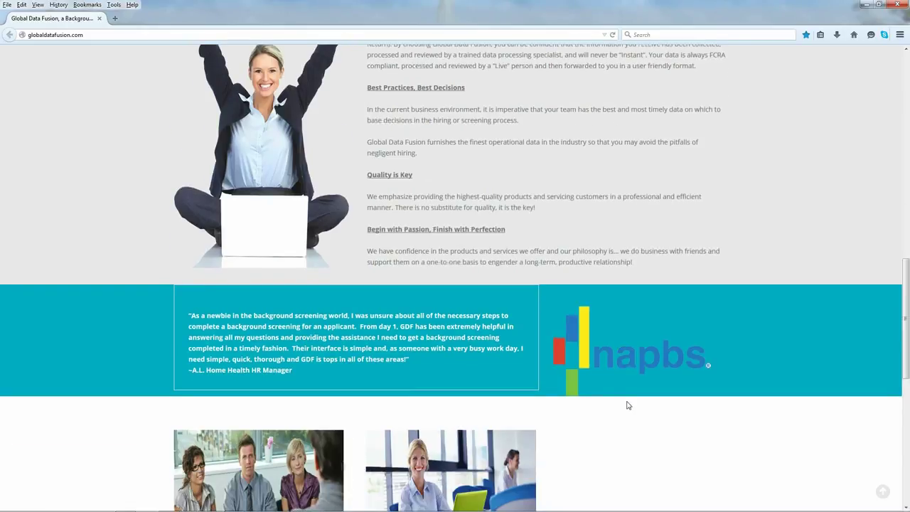
{"action": "scroll", "coordinate": [543, 293], "scroll_direction": "down", "scroll_amount": 3}
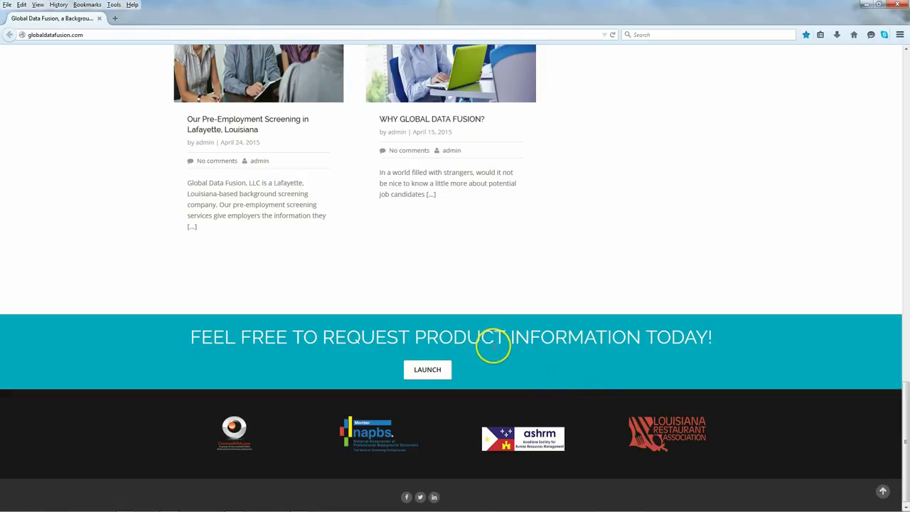
{"action": "scroll", "coordinate": [491, 345], "scroll_direction": "up", "scroll_amount": 5}
{"action": "scroll", "coordinate": [493, 347], "scroll_direction": "up", "scroll_amount": 10}
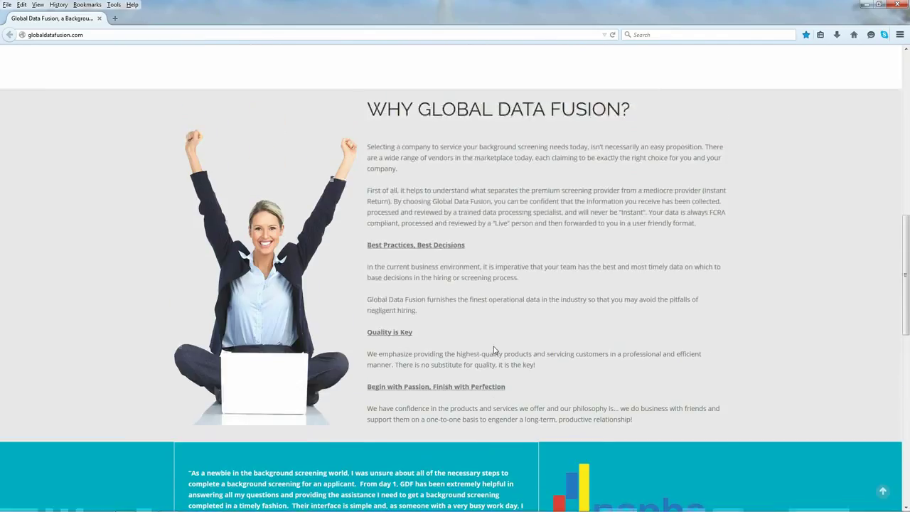
{"action": "scroll", "coordinate": [494, 346], "scroll_direction": "up", "scroll_amount": 4}
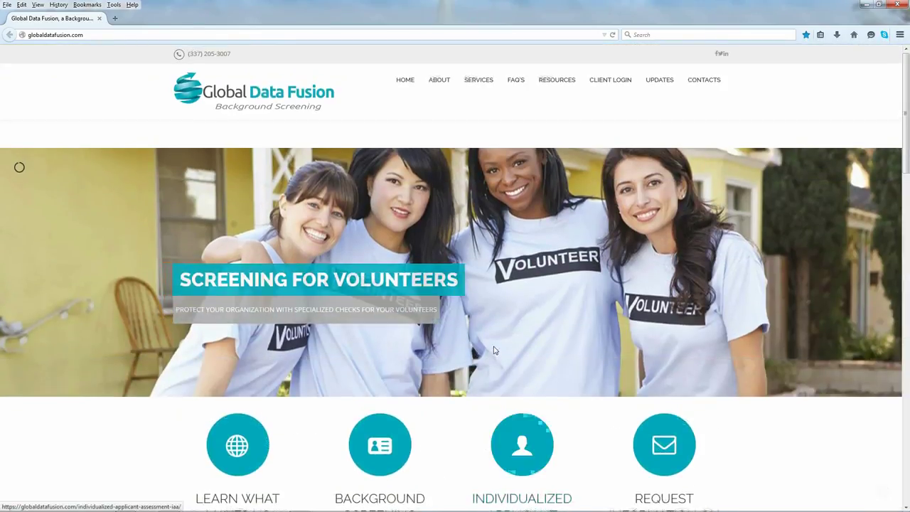
Step: Review the CLIENT LOGIN options (general, IAA, Demo Server) and choose the Demo Server login
{"action": "left_click", "coordinate": [582, 305]}
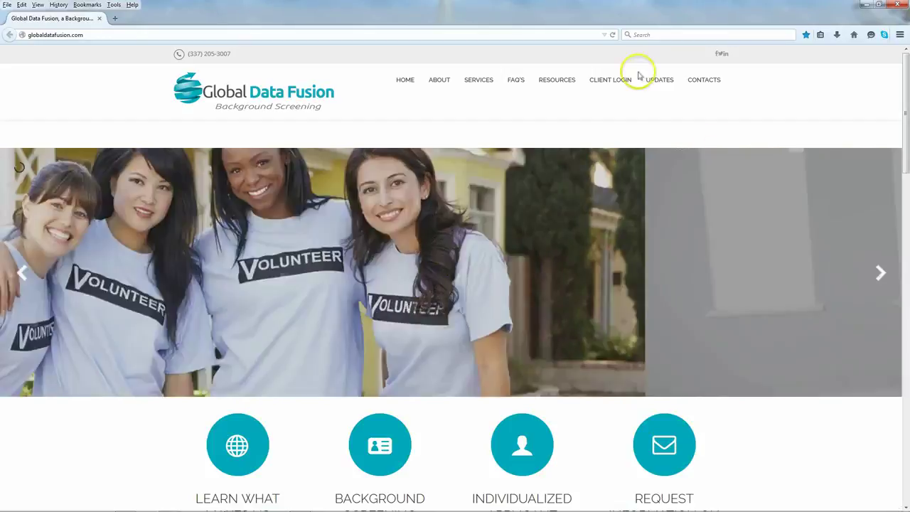
{"action": "mouse_move", "coordinate": [612, 80]}
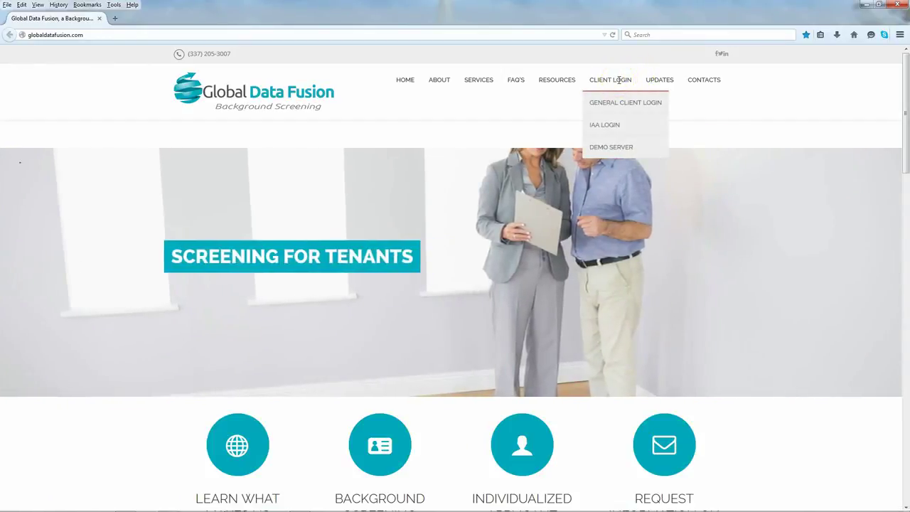
{"action": "left_click", "coordinate": [614, 105]}
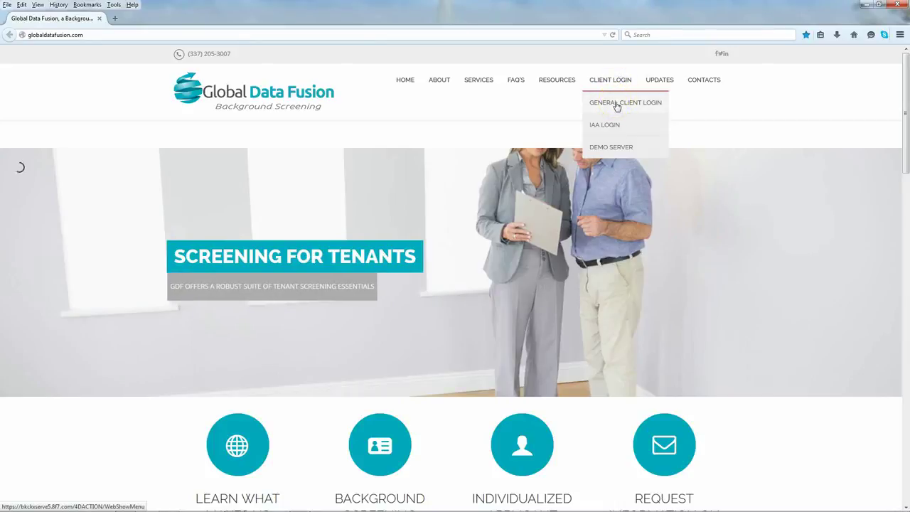
{"action": "left_click", "coordinate": [610, 125]}
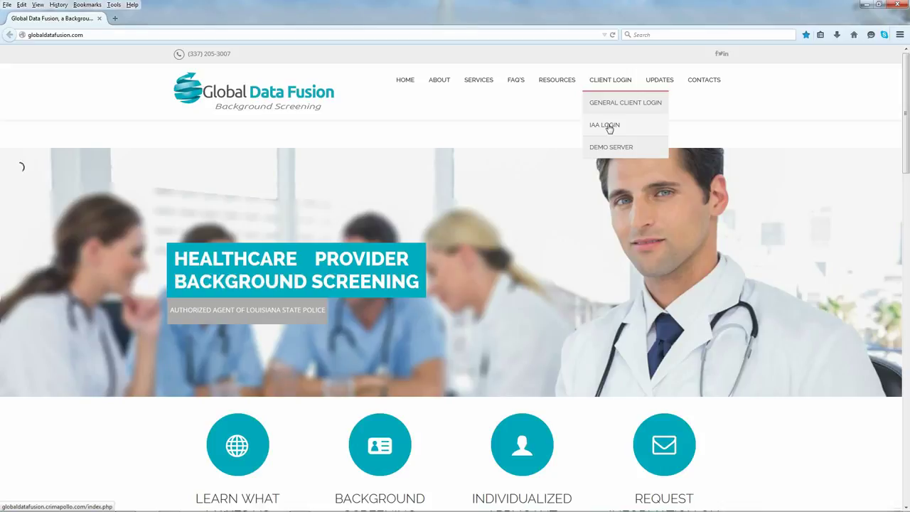
{"action": "left_click", "coordinate": [603, 151]}
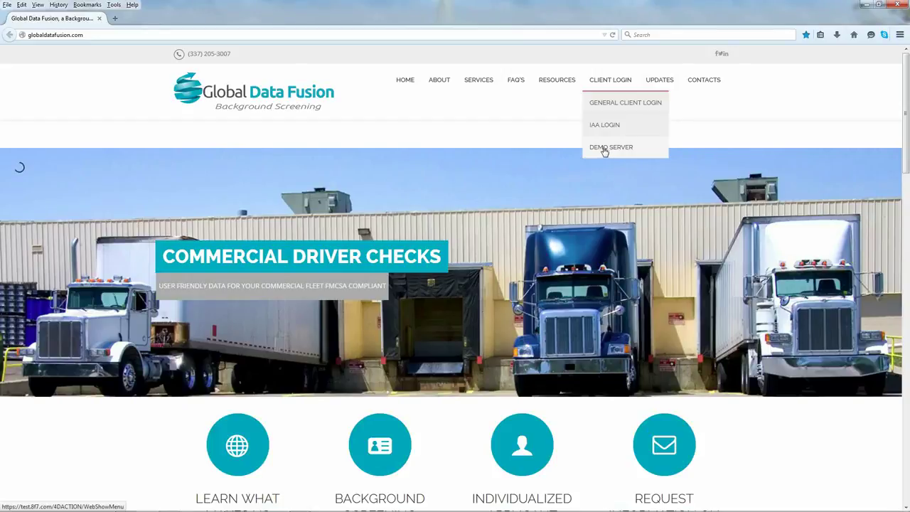
{"action": "left_click", "coordinate": [604, 149]}
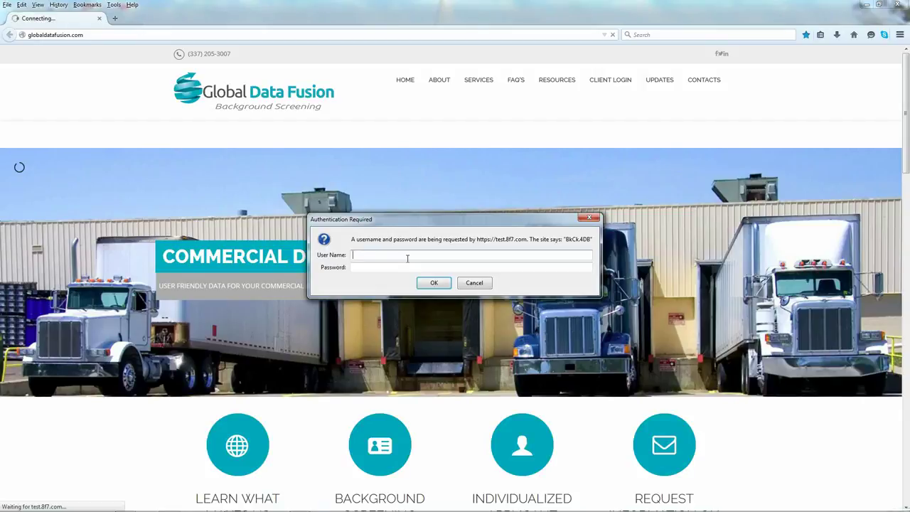
Step: Enter the account's user name and password in the authentication prompt and confirm
{"action": "left_click", "coordinate": [372, 265]}
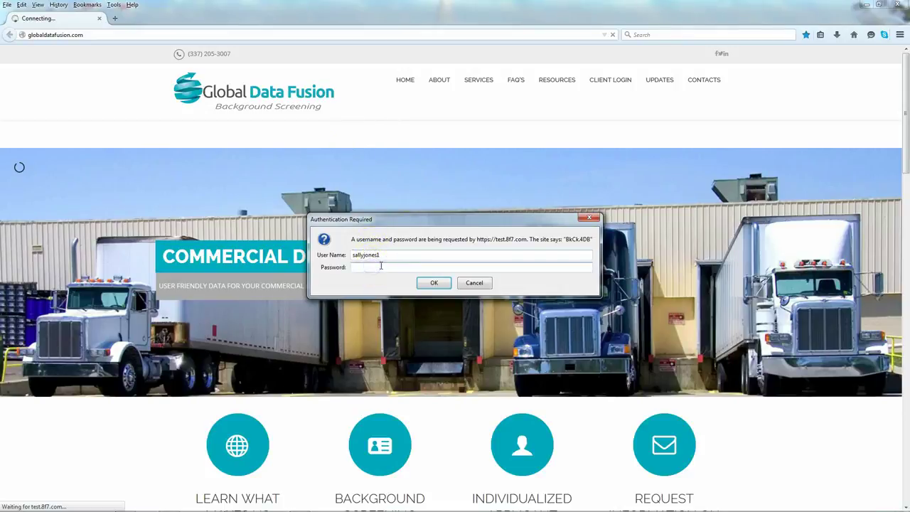
{"action": "type", "text": "••••••••••••"}
{"action": "left_click", "coordinate": [435, 279]}
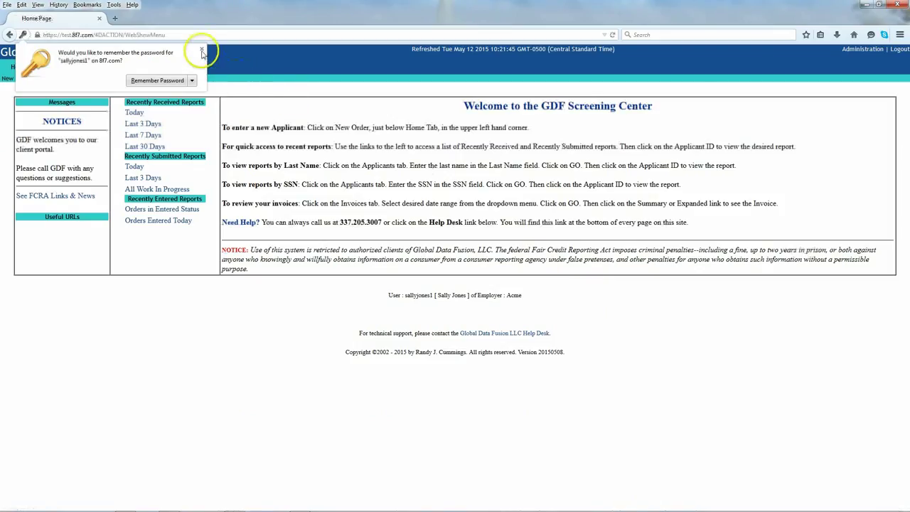
Step: Decline saving the password, tour Orders, Invoices, Applicants and Categories, then return Home
{"action": "left_click", "coordinate": [201, 49]}
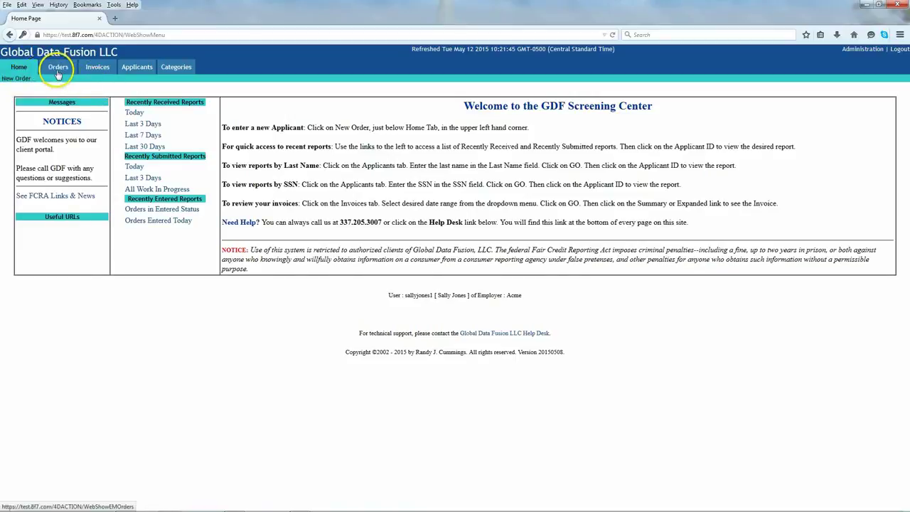
{"action": "left_click", "coordinate": [59, 69]}
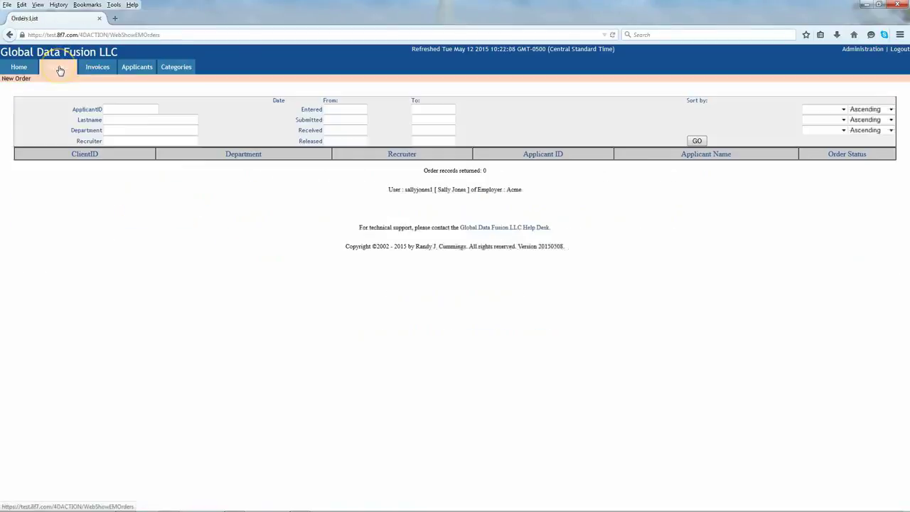
{"action": "left_click", "coordinate": [100, 66]}
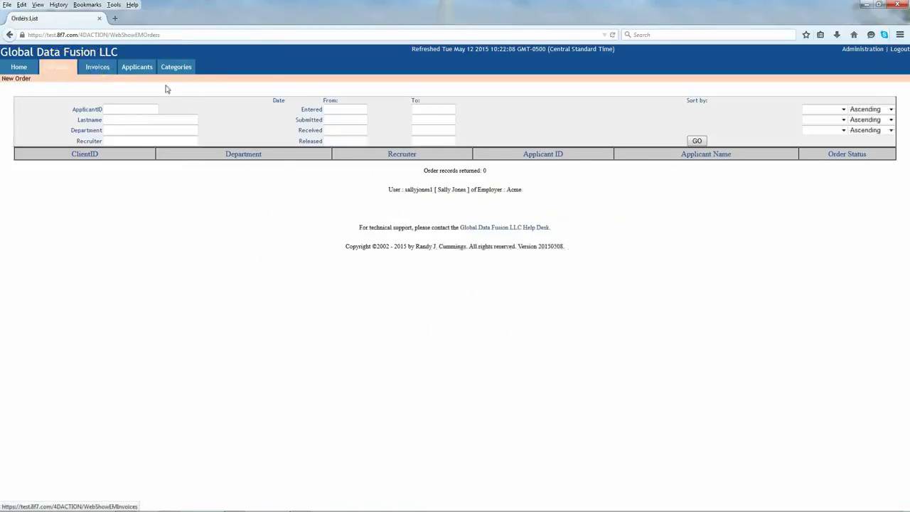
{"action": "left_click", "coordinate": [128, 71]}
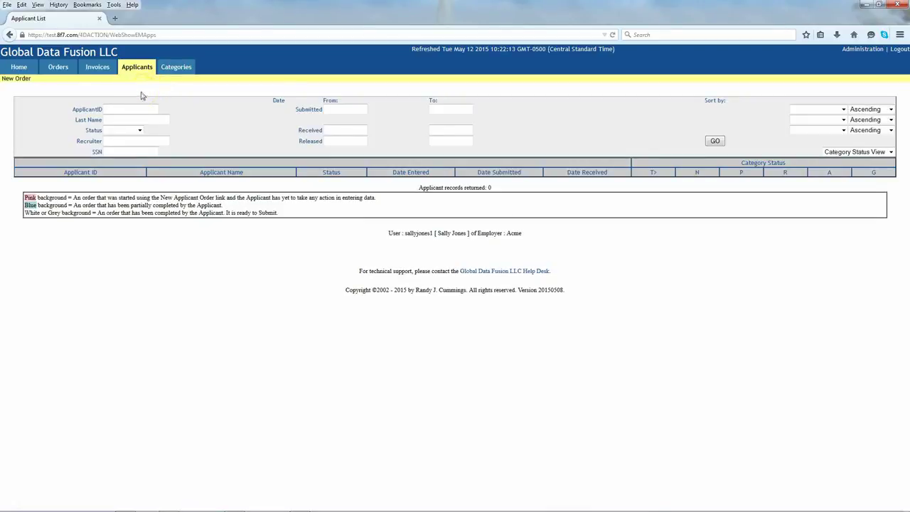
{"action": "left_click", "coordinate": [136, 69]}
{"action": "left_click", "coordinate": [171, 67]}
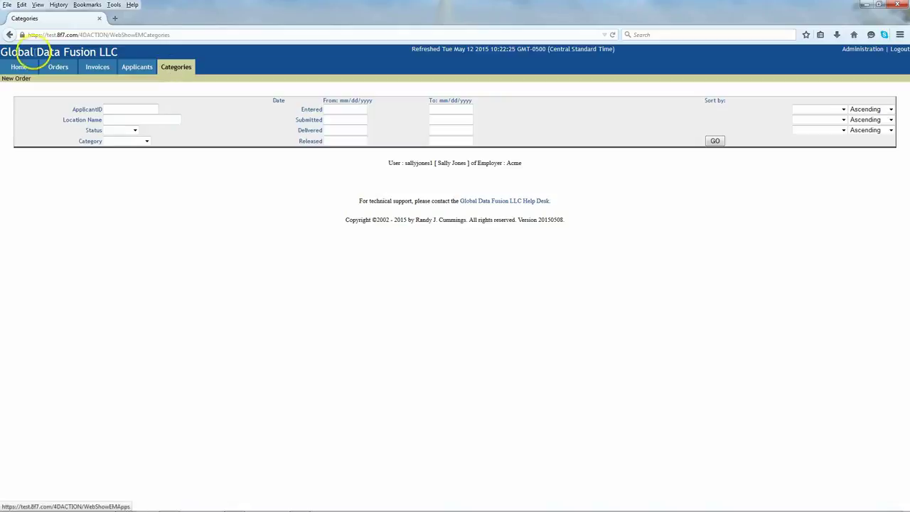
{"action": "left_click", "coordinate": [19, 68]}
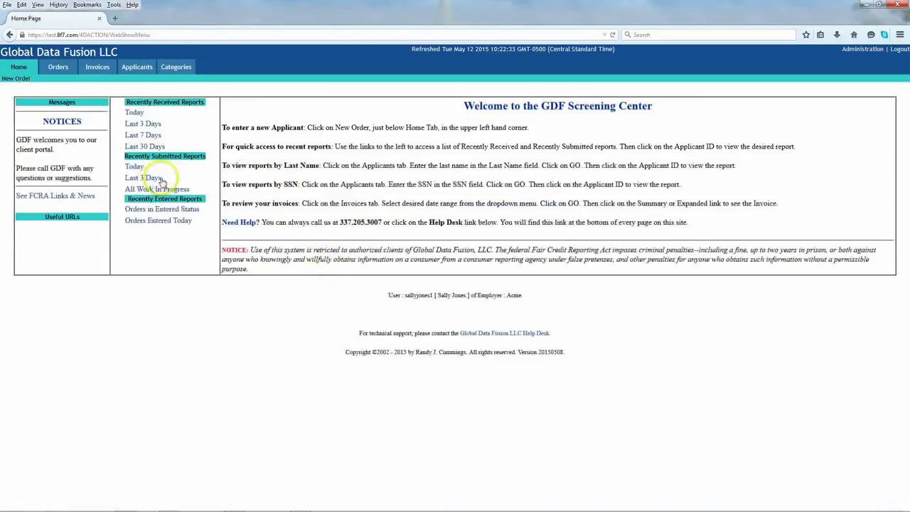
{"action": "left_click", "coordinate": [150, 108]}
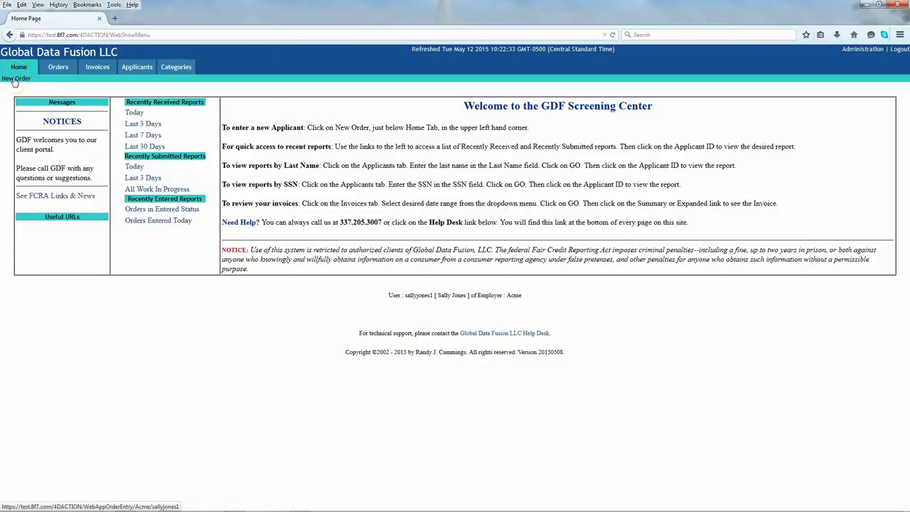
Step: Open a New Order form, check the prefilled Recruiter, and enter Accounting as Department
{"action": "left_click", "coordinate": [15, 80]}
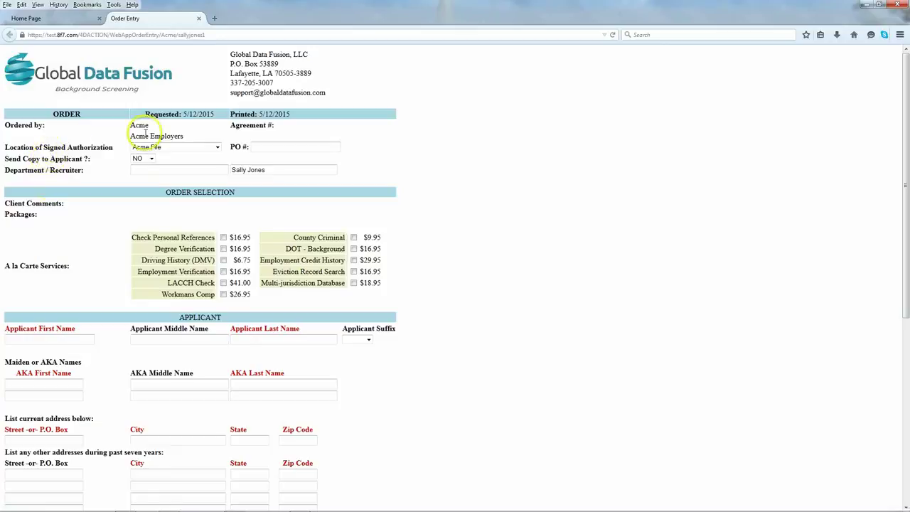
{"action": "left_click_drag", "start_coordinate": [274, 170], "coordinate": [233, 170]}
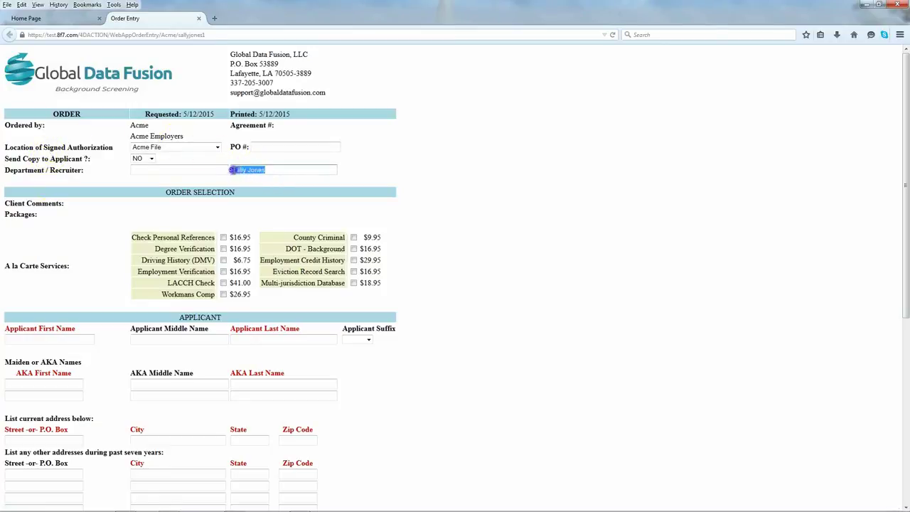
{"action": "left_click", "coordinate": [264, 171]}
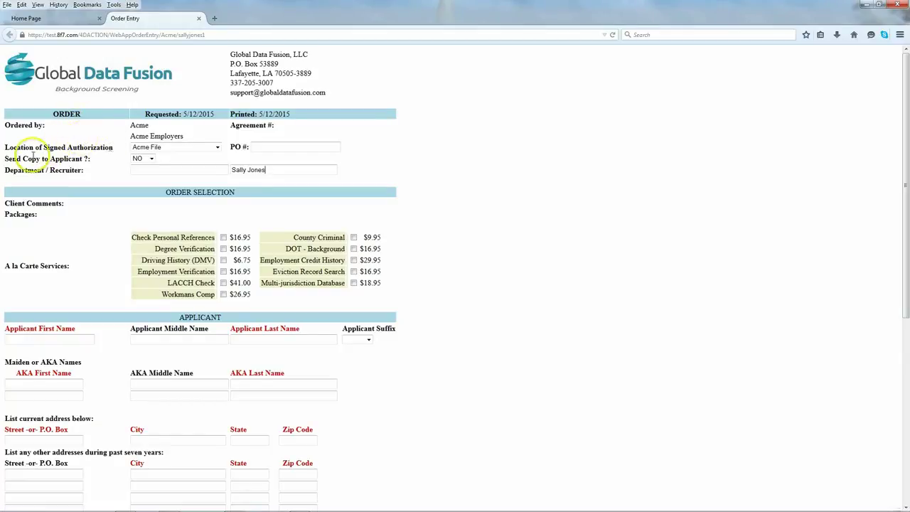
{"action": "left_click", "coordinate": [145, 170]}
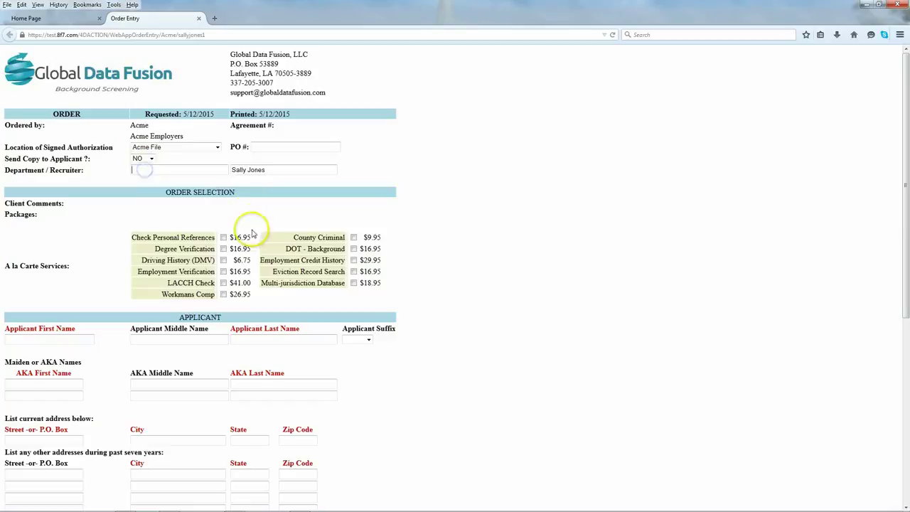
{"action": "left_click", "coordinate": [142, 171]}
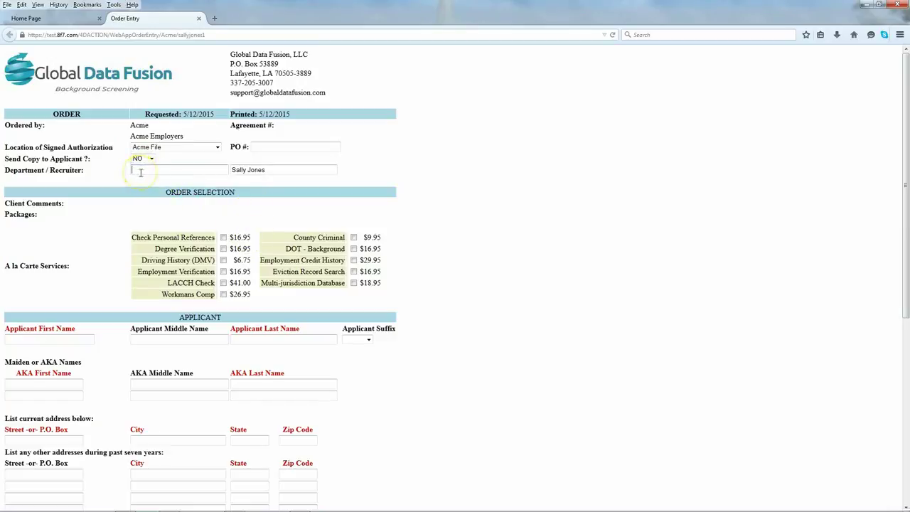
{"action": "type", "text": "Accounting"}
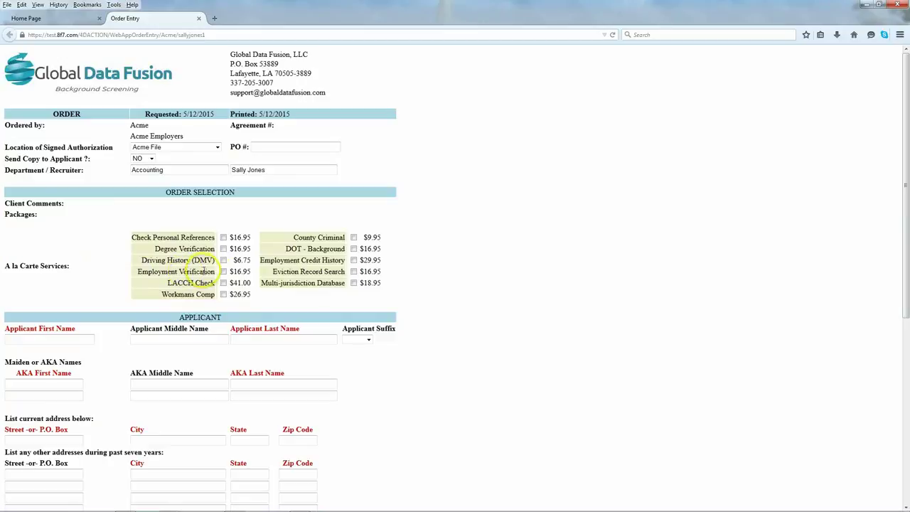
{"action": "scroll", "coordinate": [227, 266], "scroll_direction": "down", "scroll_amount": 1}
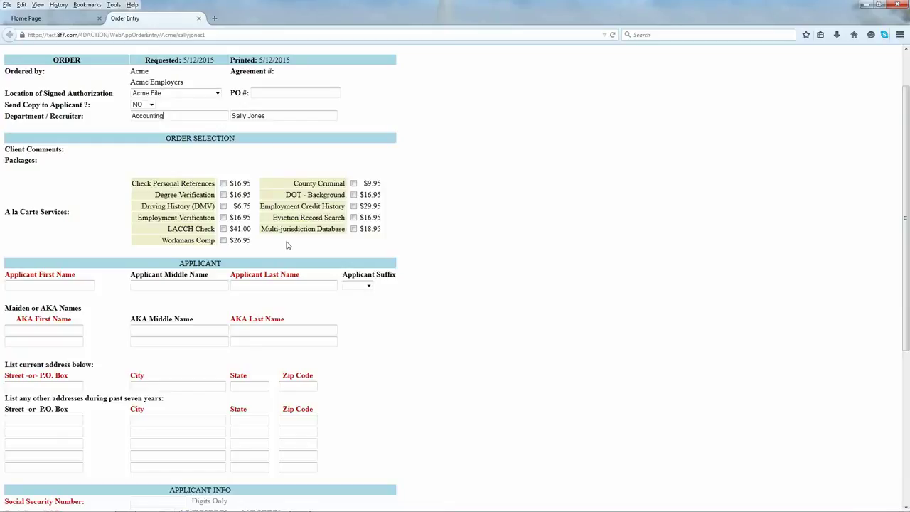
Step: Tick Multi-jurisdiction Database, County Criminal and Driving History (DMV) under A la Carte Services
{"action": "left_click", "coordinate": [276, 227]}
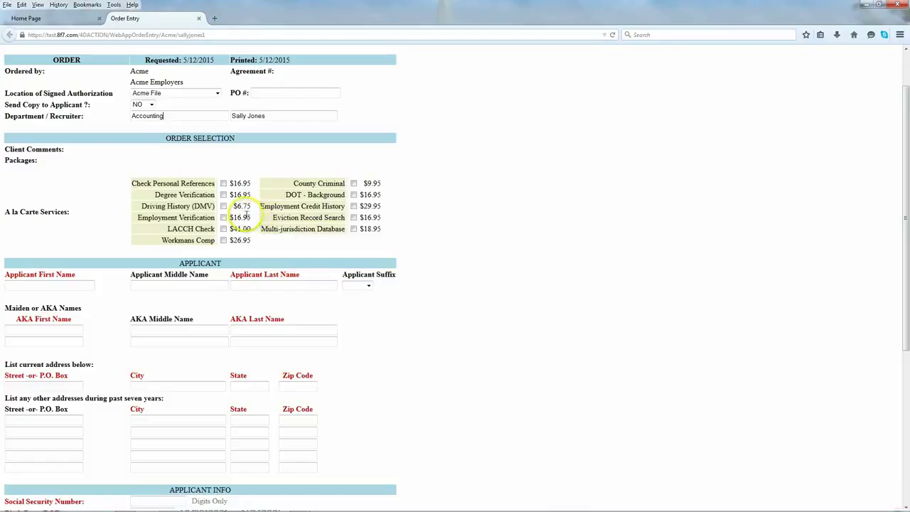
{"action": "left_click", "coordinate": [353, 229]}
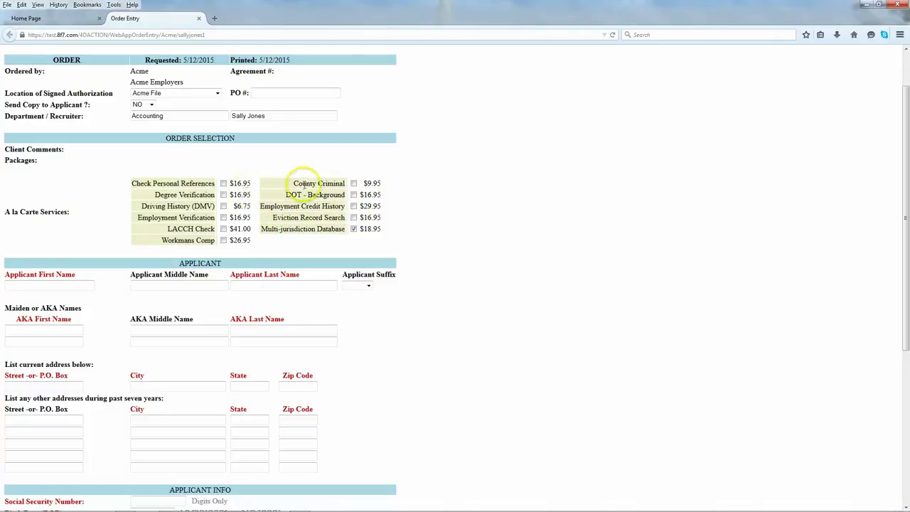
{"action": "left_click", "coordinate": [354, 185]}
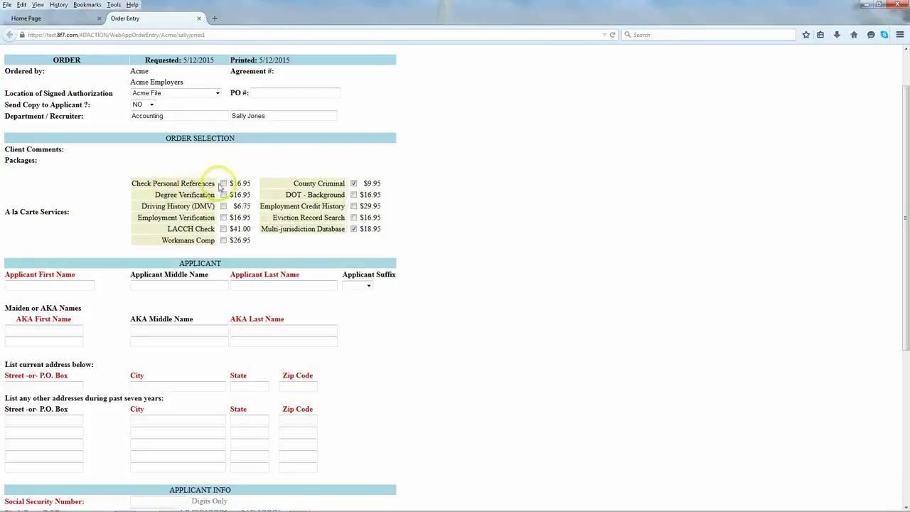
{"action": "left_click", "coordinate": [224, 206]}
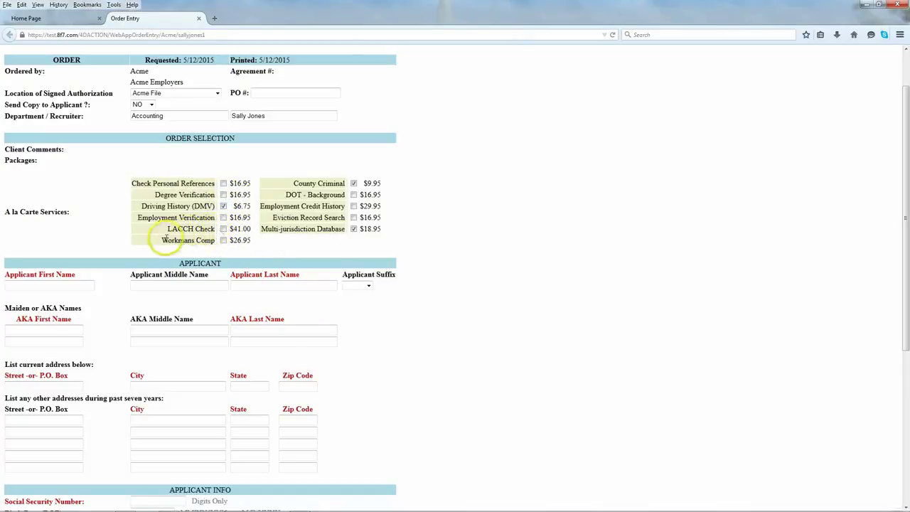
{"action": "left_click_drag", "start_coordinate": [166, 229], "coordinate": [221, 245]}
{"action": "left_click", "coordinate": [244, 283]}
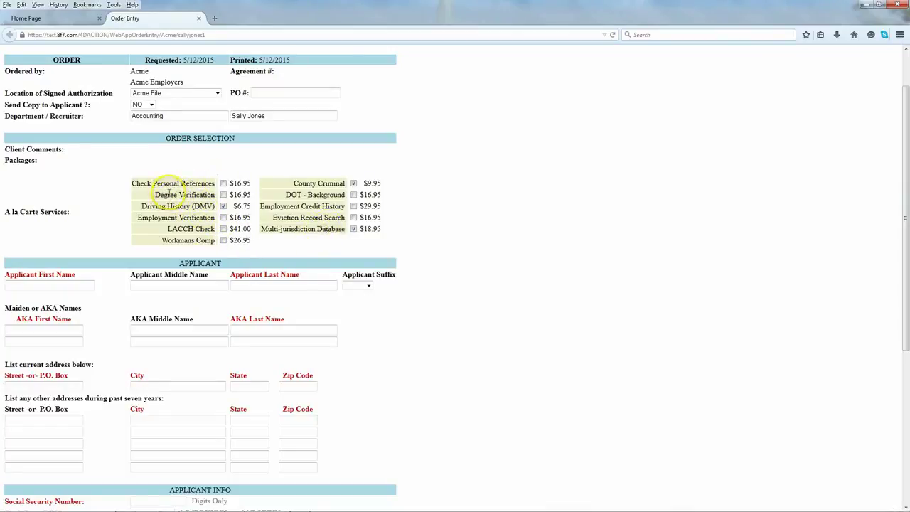
Step: Type the applicant's first name, correcting a typo, and the applicant's last name
{"action": "scroll", "coordinate": [163, 197], "scroll_direction": "down", "scroll_amount": 1}
{"action": "scroll", "coordinate": [163, 198], "scroll_direction": "down", "scroll_amount": 2}
{"action": "left_click", "coordinate": [42, 178]}
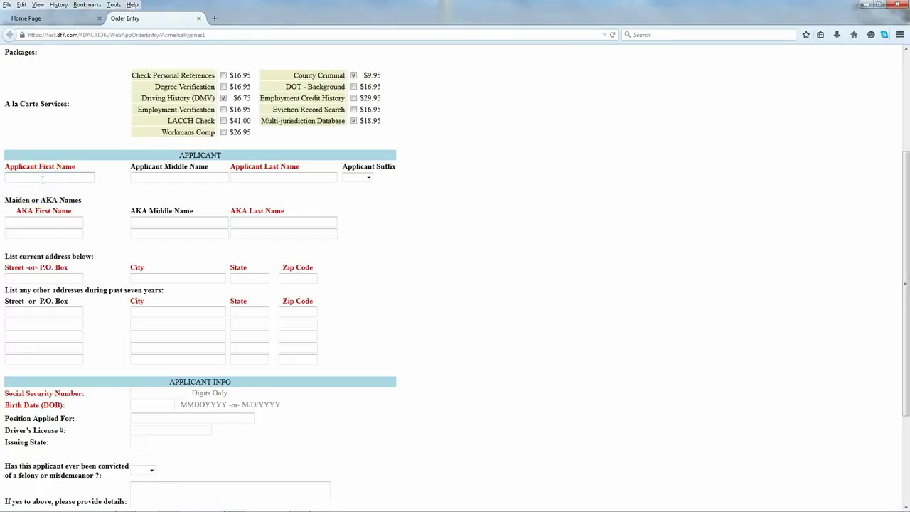
{"action": "left_click", "coordinate": [29, 178]}
{"action": "key", "text": "BackSpace"}
{"action": "left_click", "coordinate": [149, 179]}
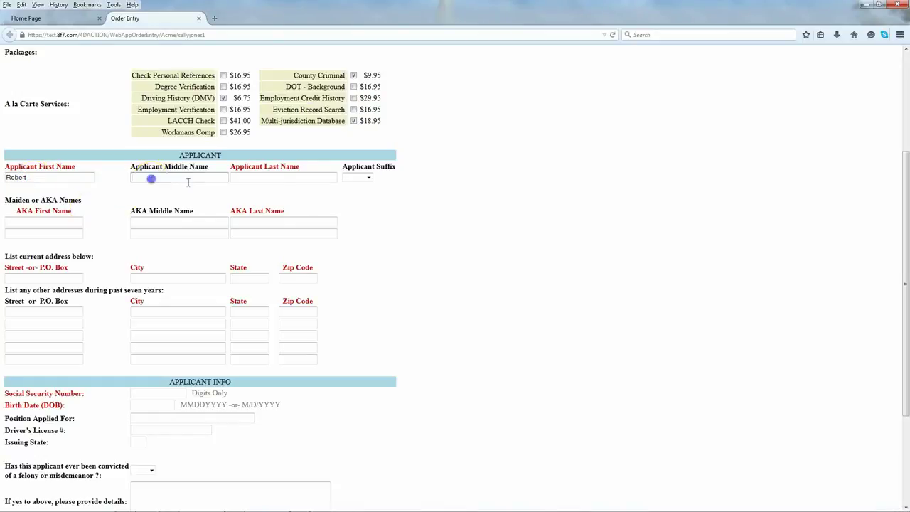
{"action": "left_click", "coordinate": [275, 179]}
{"action": "type", "text": "D"}
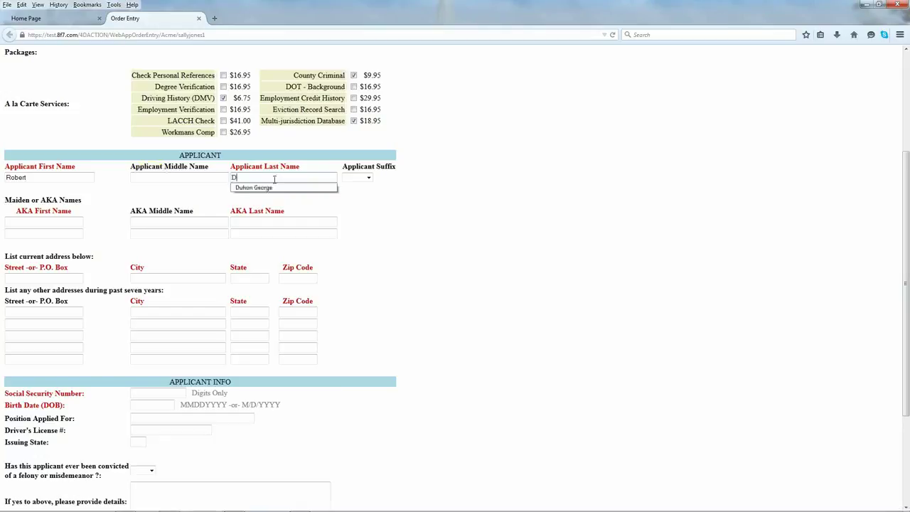
{"action": "type", "text": "oe"}
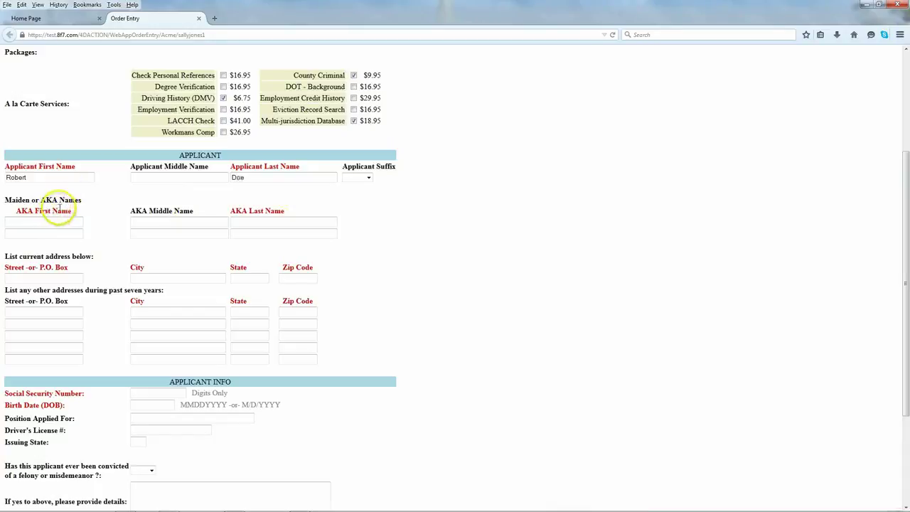
{"action": "left_click", "coordinate": [67, 220]}
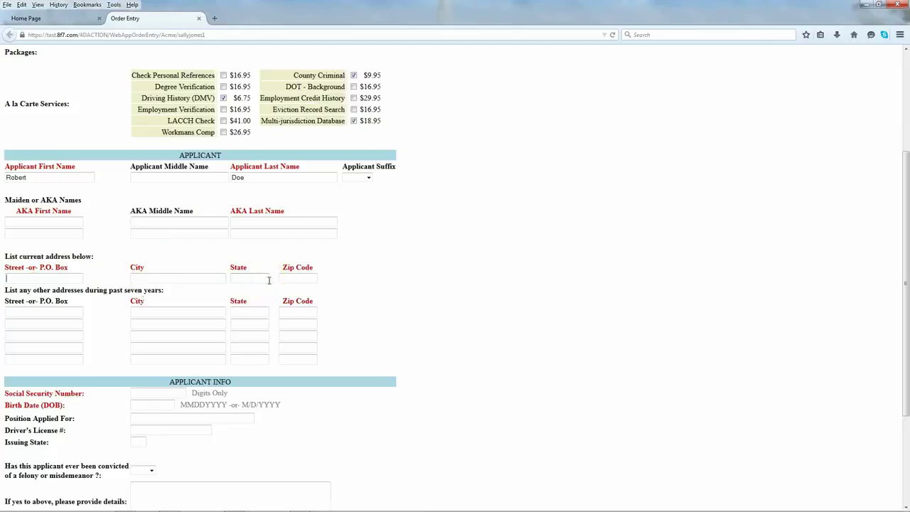
Step: Complete the current-address section with the applicant's street, city, state and ZIP code
{"action": "key", "text": "Tab"}
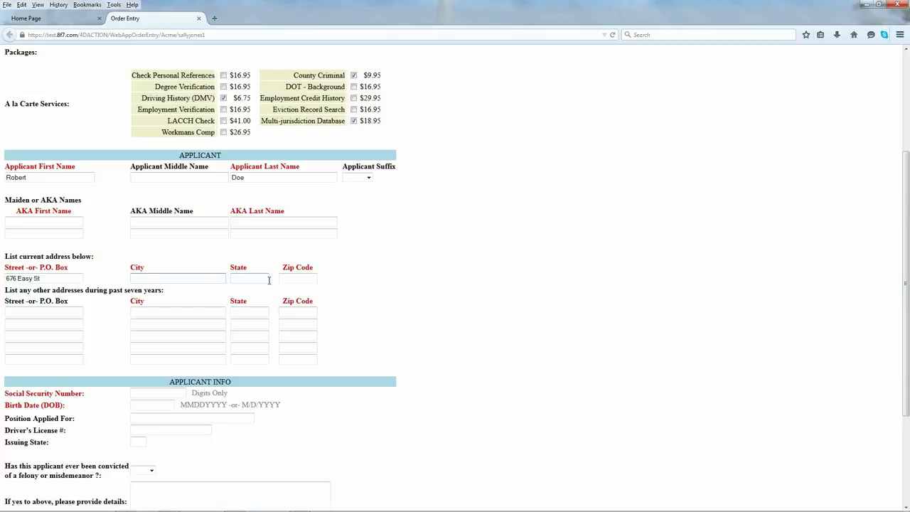
{"action": "type", "text": "New Orleans"}
{"action": "left_click", "coordinate": [268, 280]}
{"action": "type", "text": "LA"}
{"action": "key", "text": "Tab"}
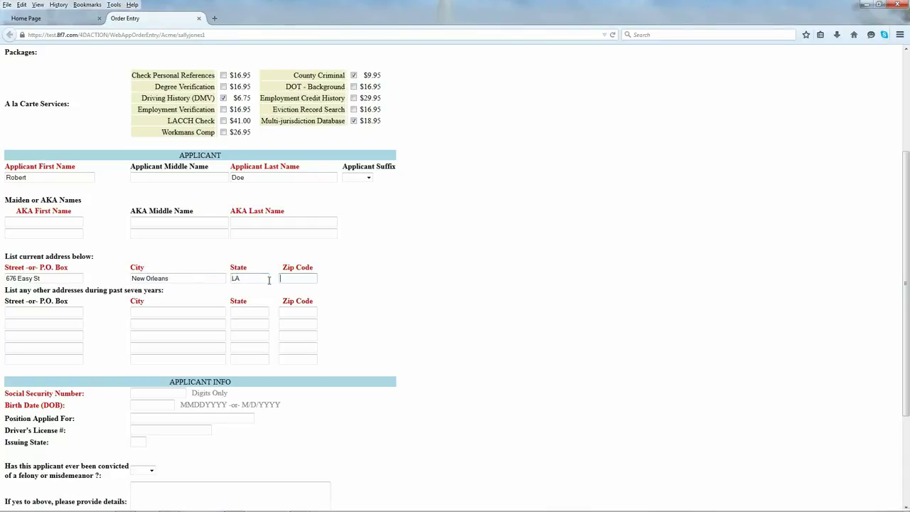
{"action": "type", "text": "70110"}
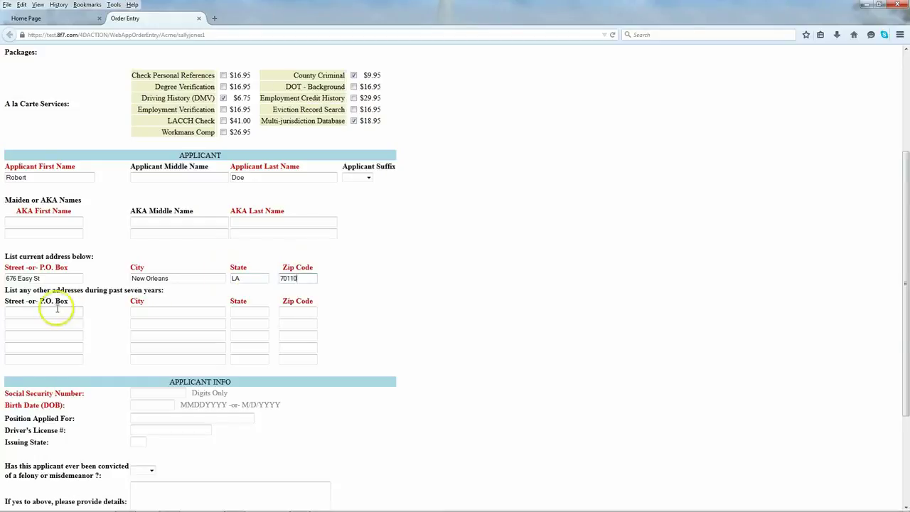
{"action": "scroll", "coordinate": [97, 372], "scroll_direction": "down", "scroll_amount": 2}
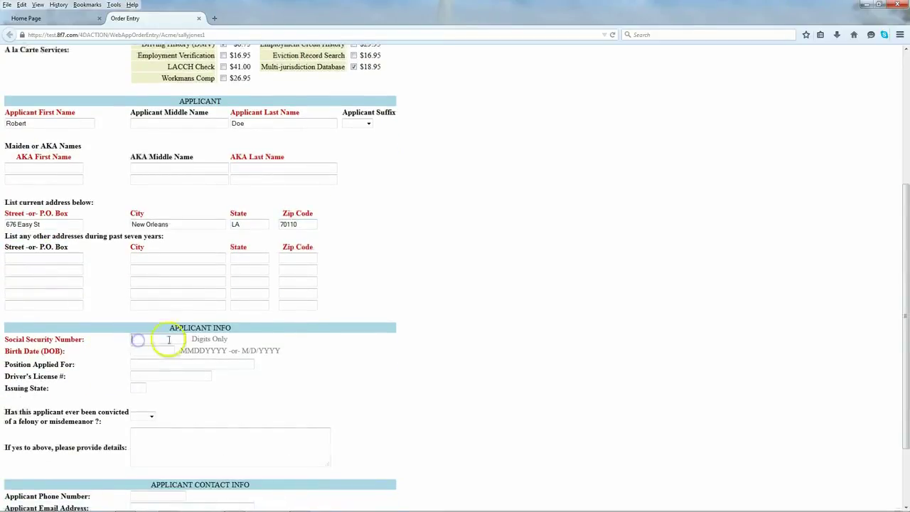
Step: Enter the applicant's Social Security number and birth date
{"action": "left_click", "coordinate": [157, 339]}
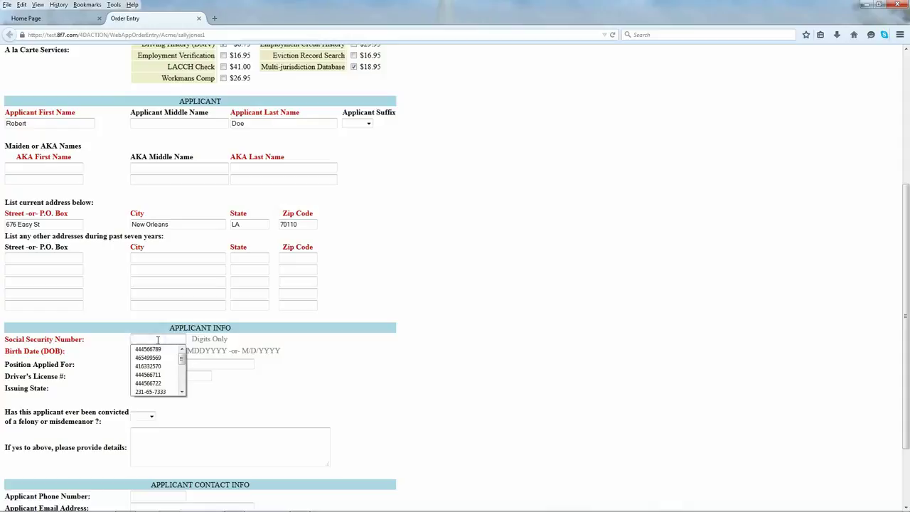
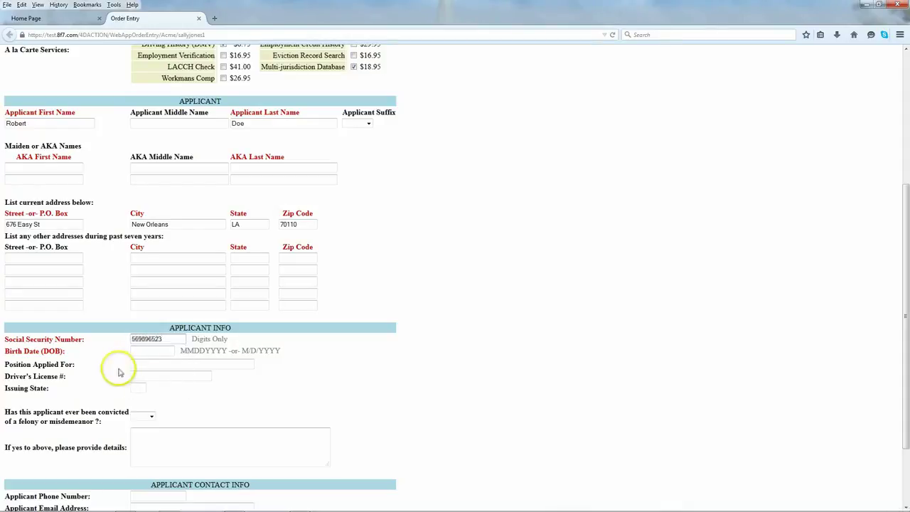
{"action": "left_click", "coordinate": [135, 351]}
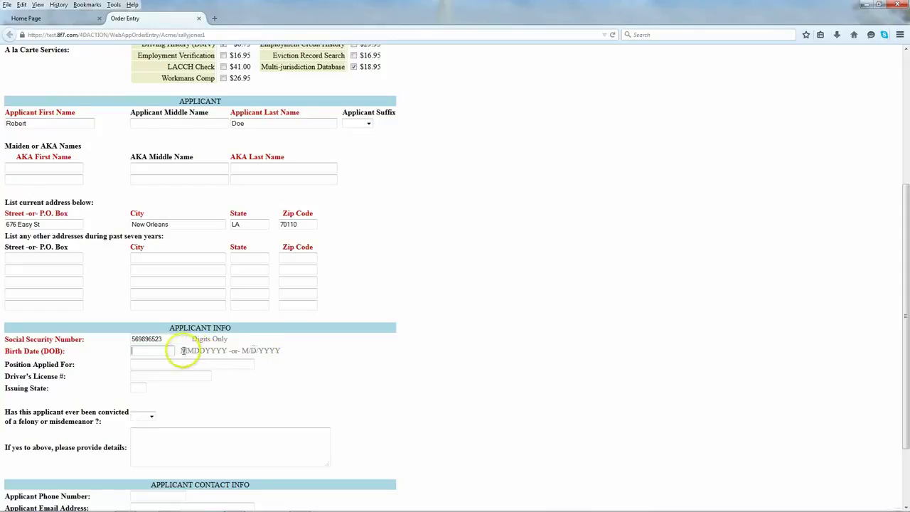
{"action": "left_click", "coordinate": [149, 351]}
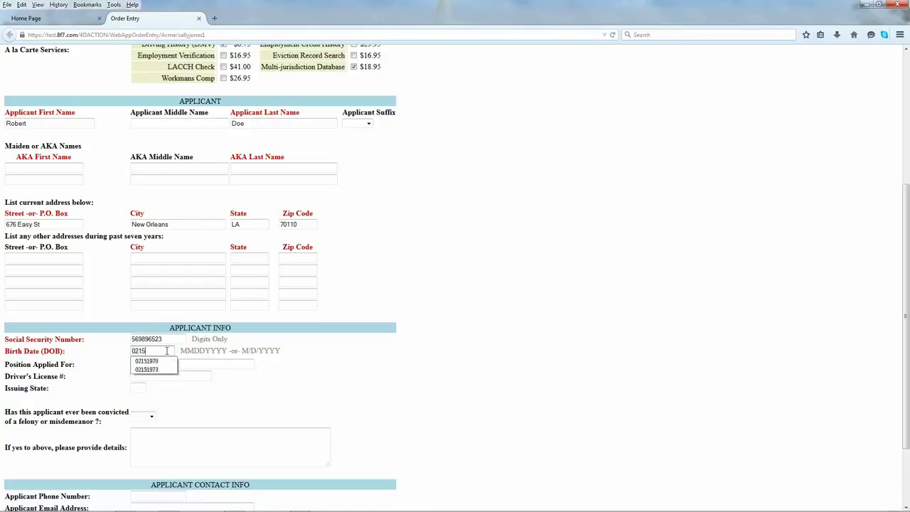
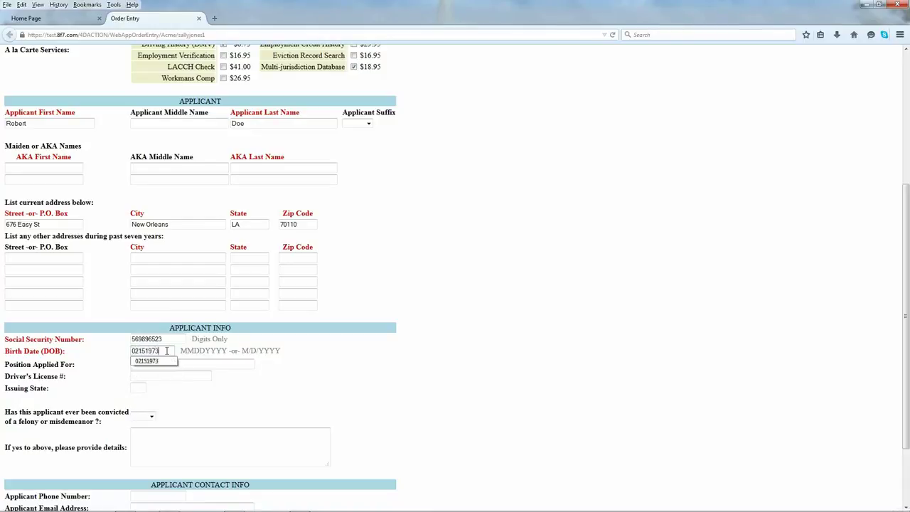
{"action": "left_click", "coordinate": [356, 367]}
Step: Enter the applicant's driver's license number with issuing state LA
{"action": "left_click", "coordinate": [133, 375]}
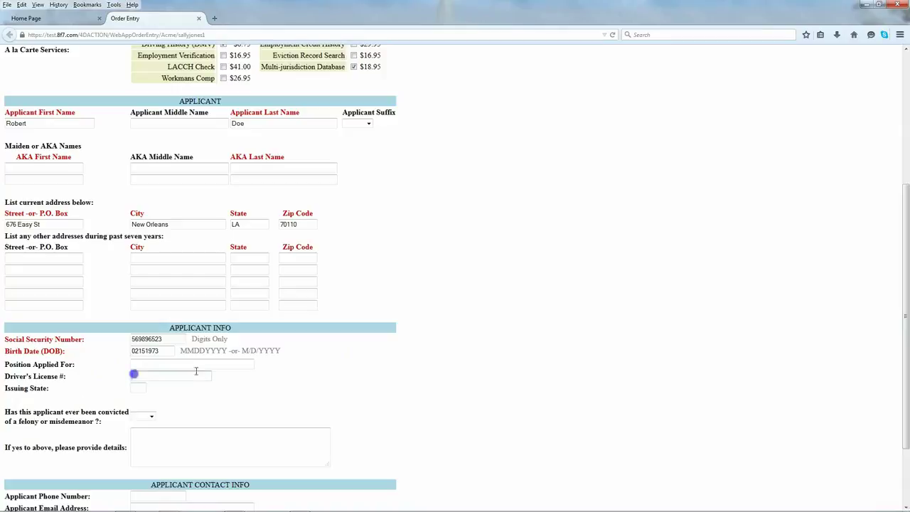
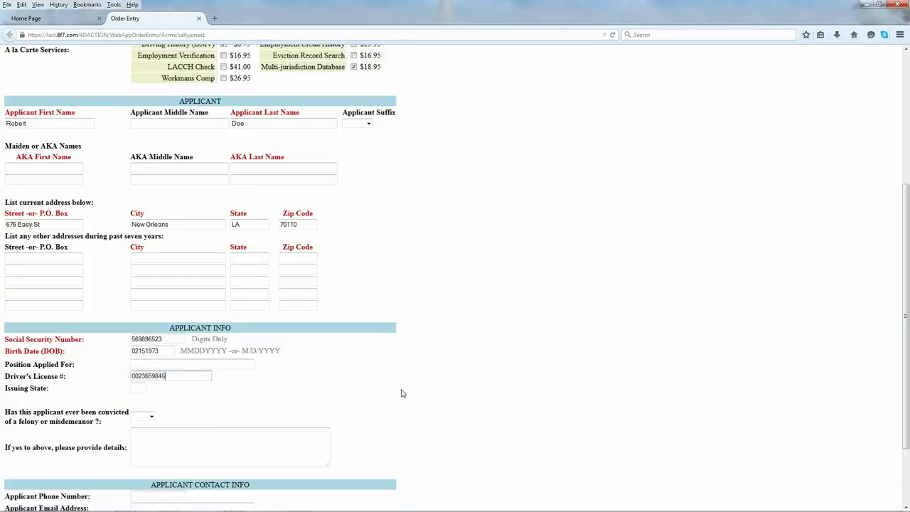
{"action": "left_click", "coordinate": [134, 387]}
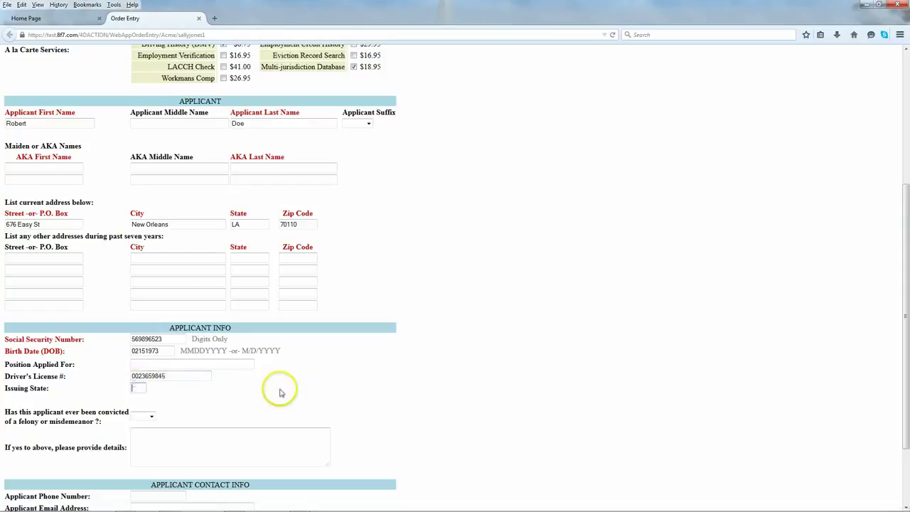
{"action": "type", "text": "LA"}
{"action": "scroll", "coordinate": [280, 387], "scroll_direction": "down", "scroll_amount": 1}
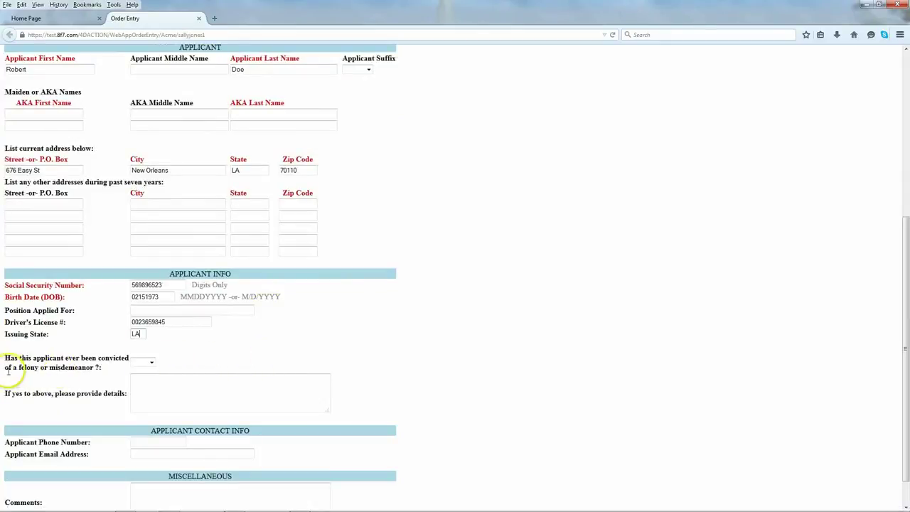
{"action": "scroll", "coordinate": [114, 346], "scroll_direction": "down", "scroll_amount": 1}
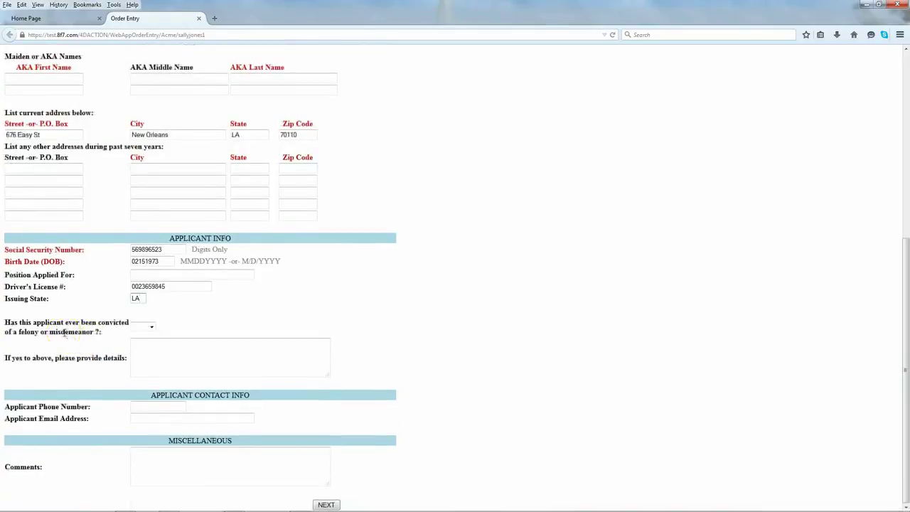
Step: Answer YES to the felony question with details 'DWI in Alabama', comment 'Race/Gender', then continue
{"action": "left_click", "coordinate": [151, 327]}
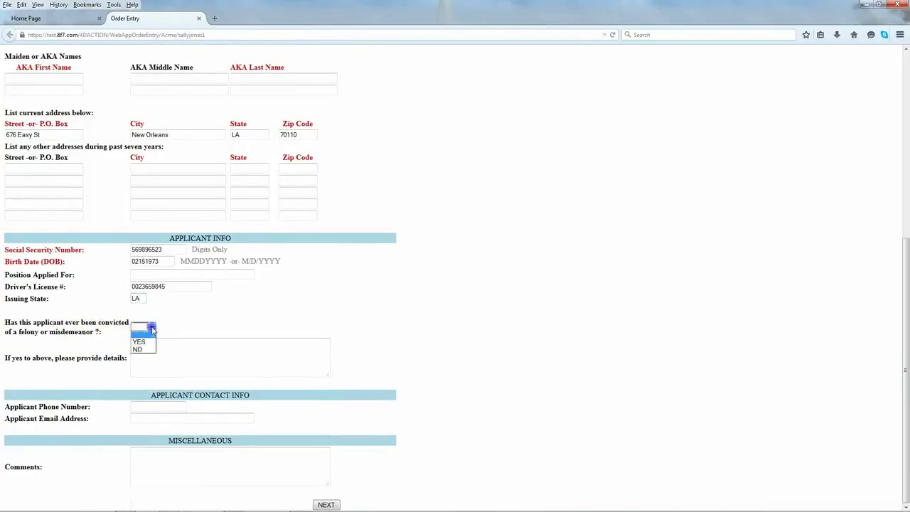
{"action": "left_click", "coordinate": [146, 341]}
{"action": "left_click", "coordinate": [155, 343]}
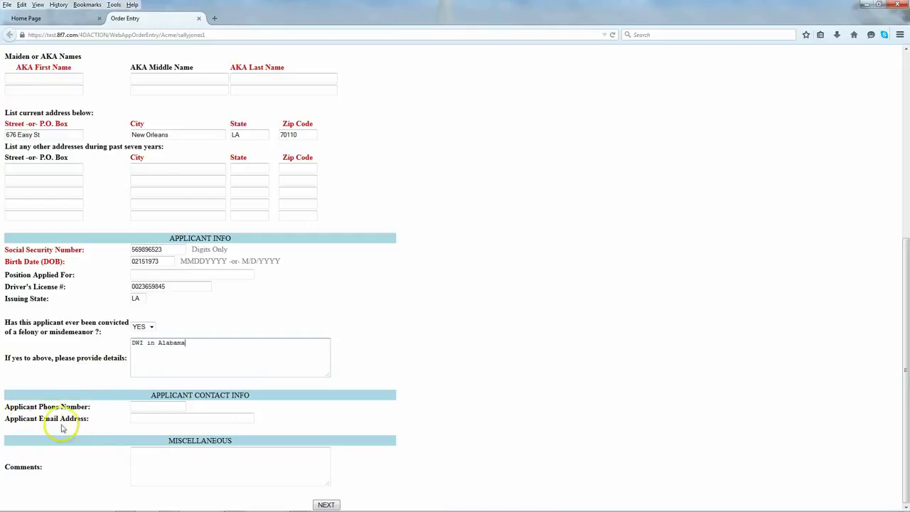
{"action": "left_click", "coordinate": [132, 452]}
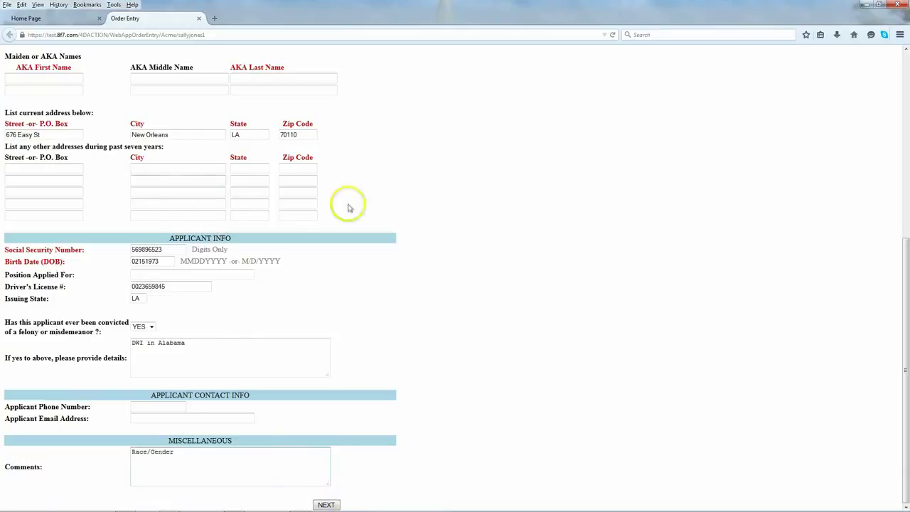
{"action": "left_click", "coordinate": [325, 505]}
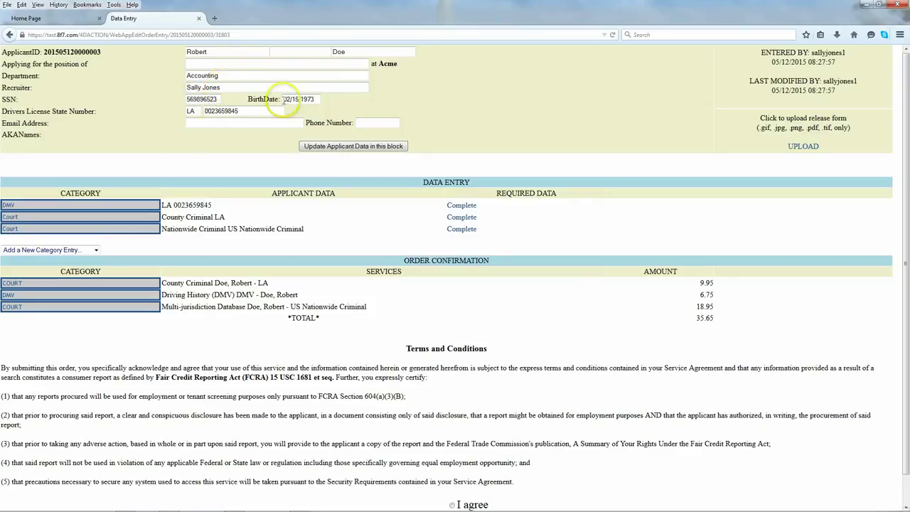
Step: Agree to the terms and submit the three-service order totalling 35.65
{"action": "left_click", "coordinate": [195, 112]}
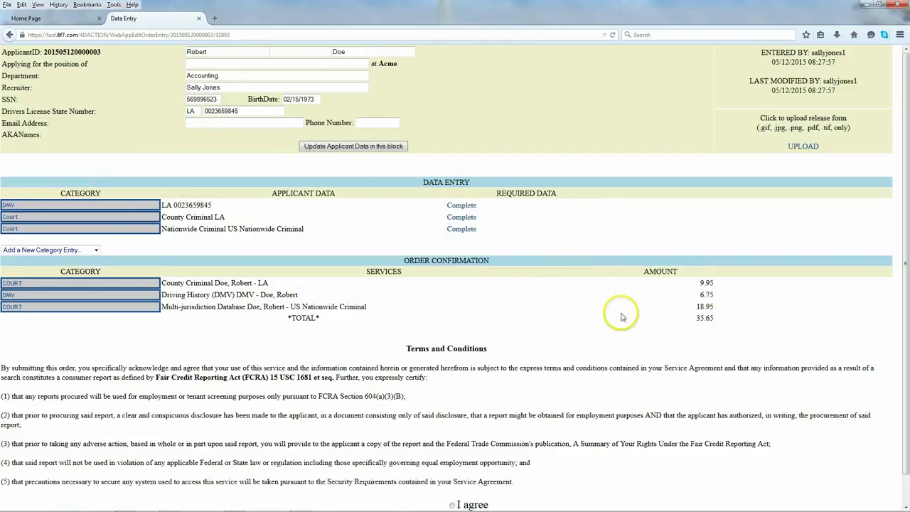
{"action": "scroll", "coordinate": [621, 317], "scroll_direction": "down", "scroll_amount": 1}
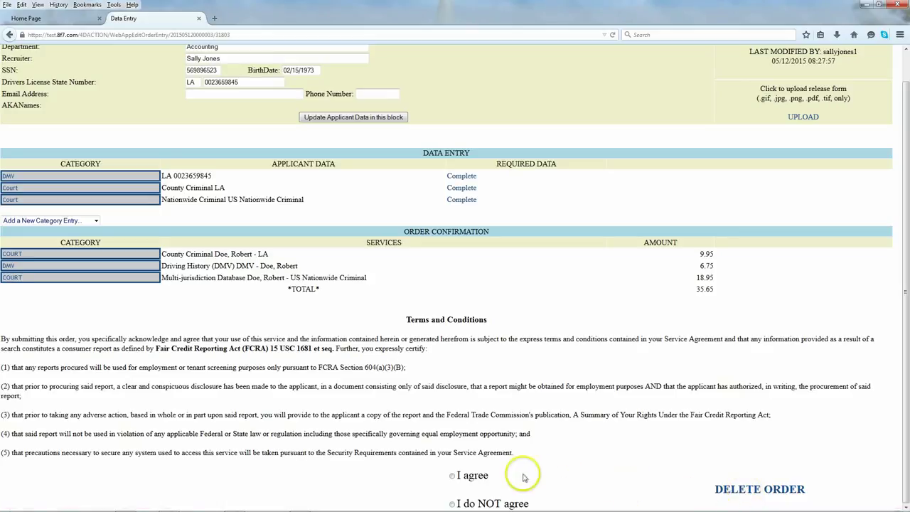
{"action": "left_click", "coordinate": [452, 476]}
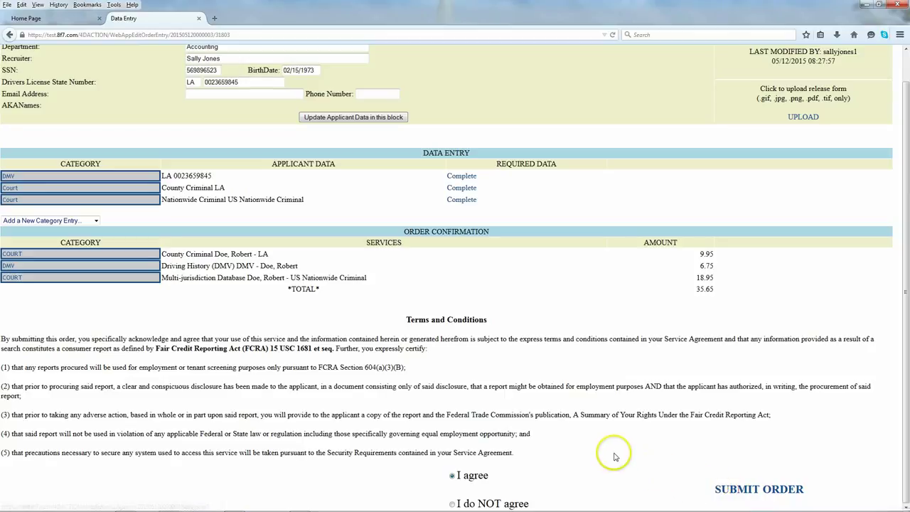
{"action": "scroll", "coordinate": [616, 454], "scroll_direction": "up", "scroll_amount": 1}
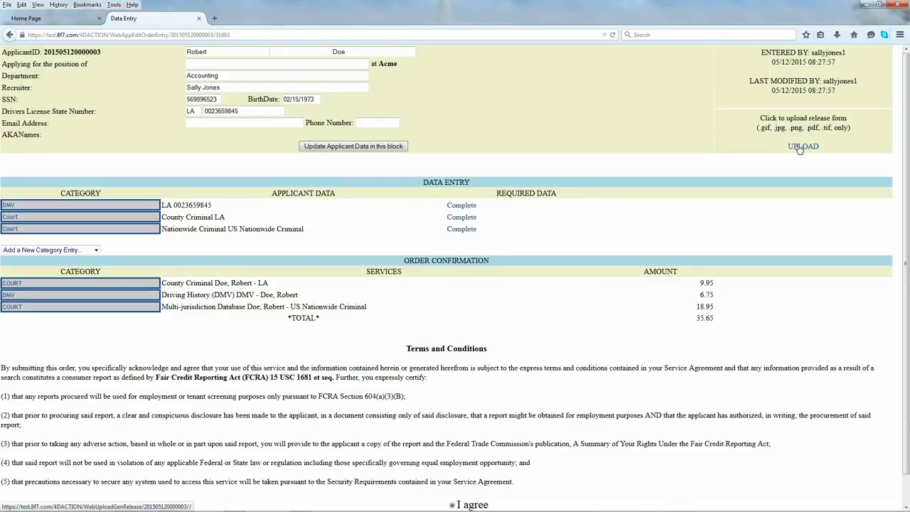
{"action": "scroll", "coordinate": [671, 179], "scroll_direction": "down", "scroll_amount": 1}
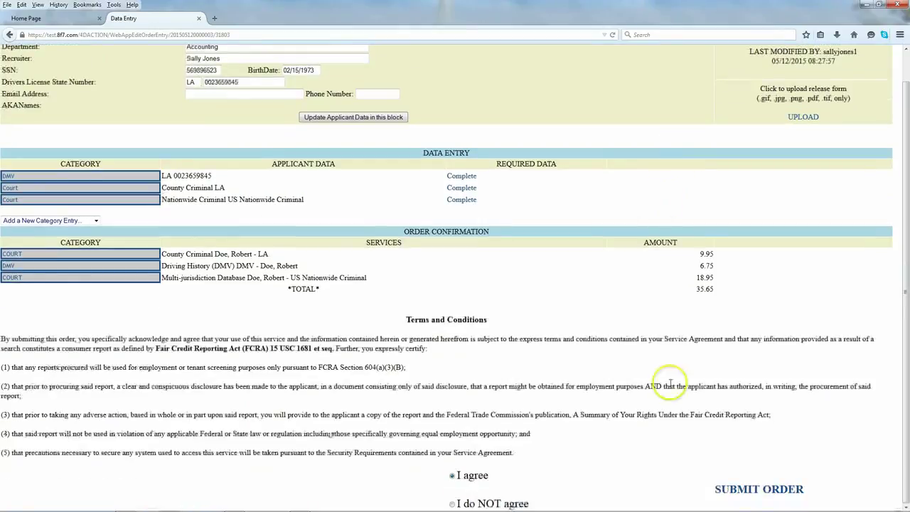
{"action": "left_click", "coordinate": [755, 497]}
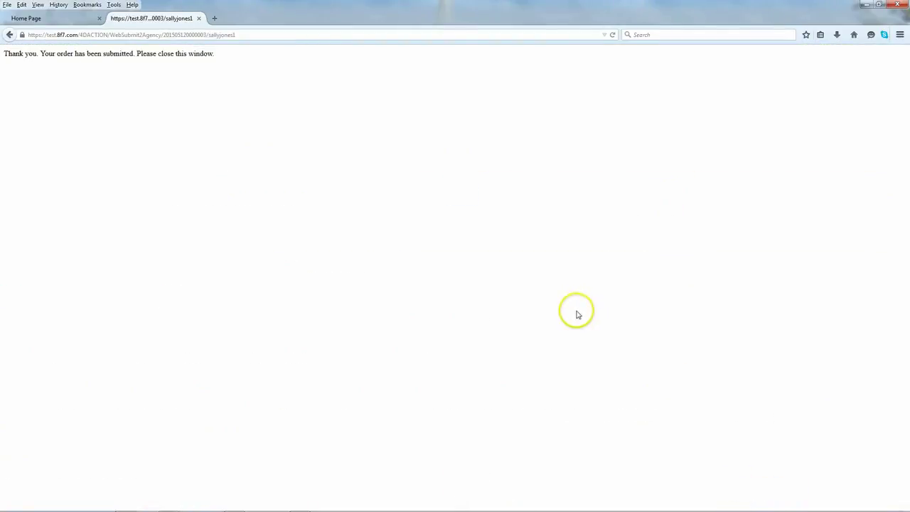
Step: Close the order confirmation and list today's reports, showing the new order as Submitted with 3 services
{"action": "left_click", "coordinate": [199, 18]}
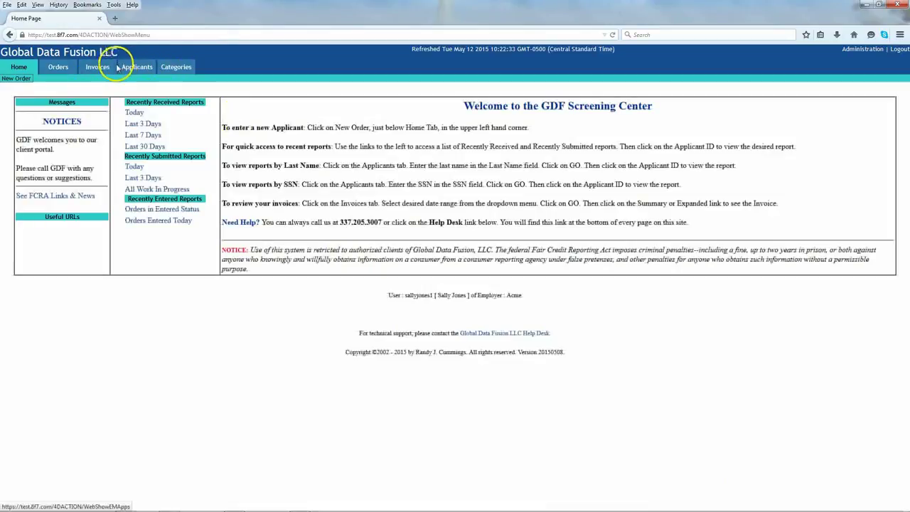
{"action": "left_click", "coordinate": [59, 68]}
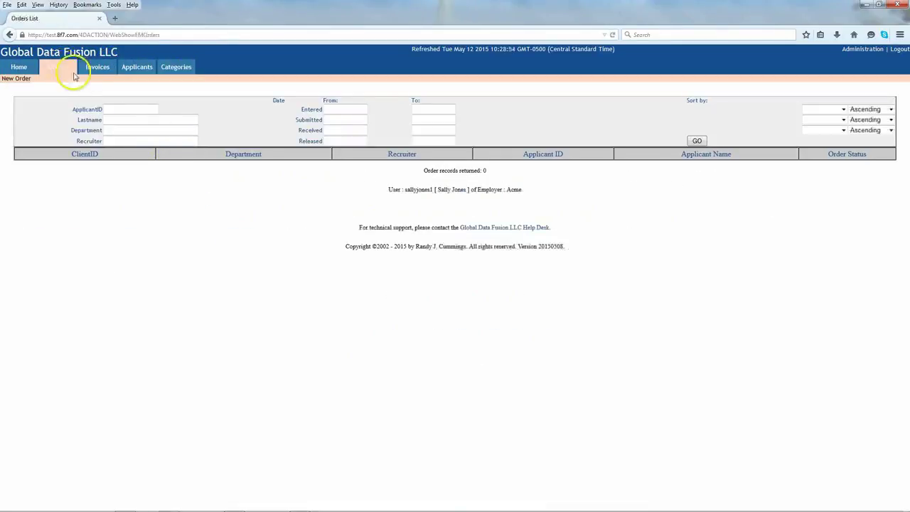
{"action": "left_click", "coordinate": [19, 68]}
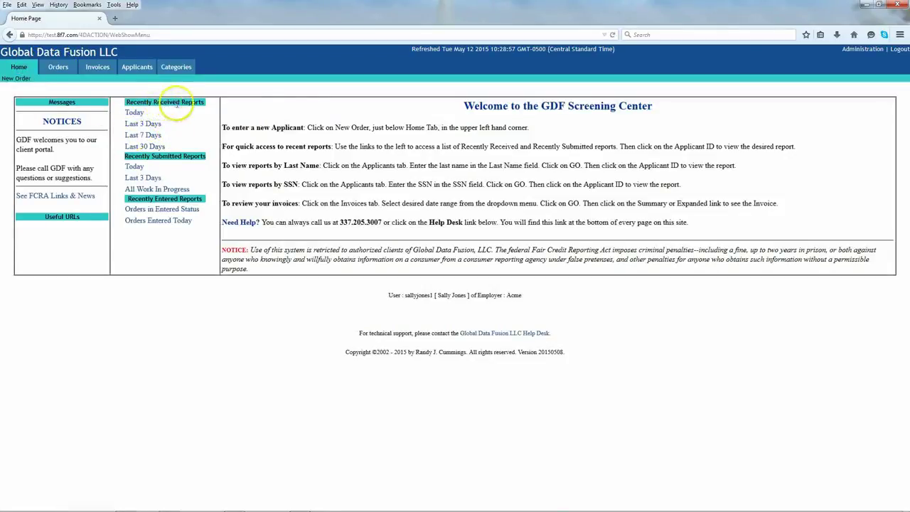
{"action": "left_click", "coordinate": [134, 168]}
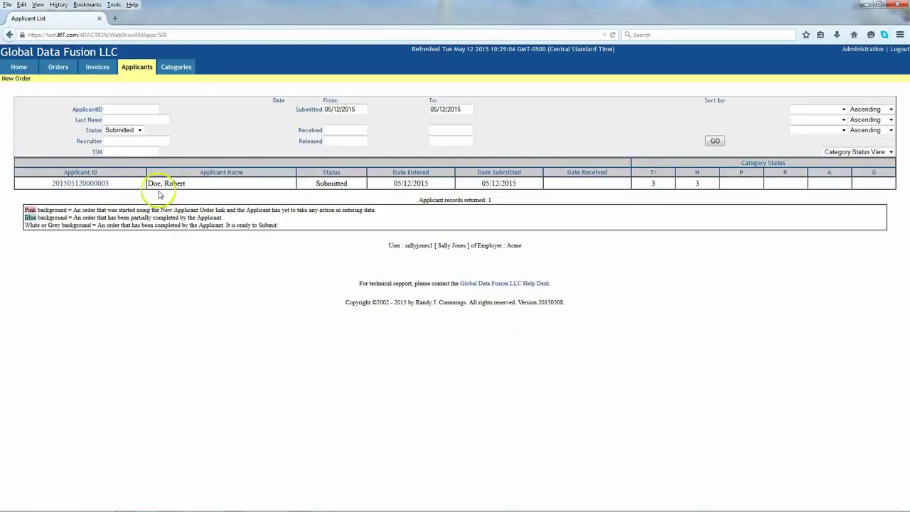
Step: Open the new applicant's report, note its pending-completion notice, then close it and return Home
{"action": "left_click", "coordinate": [81, 183]}
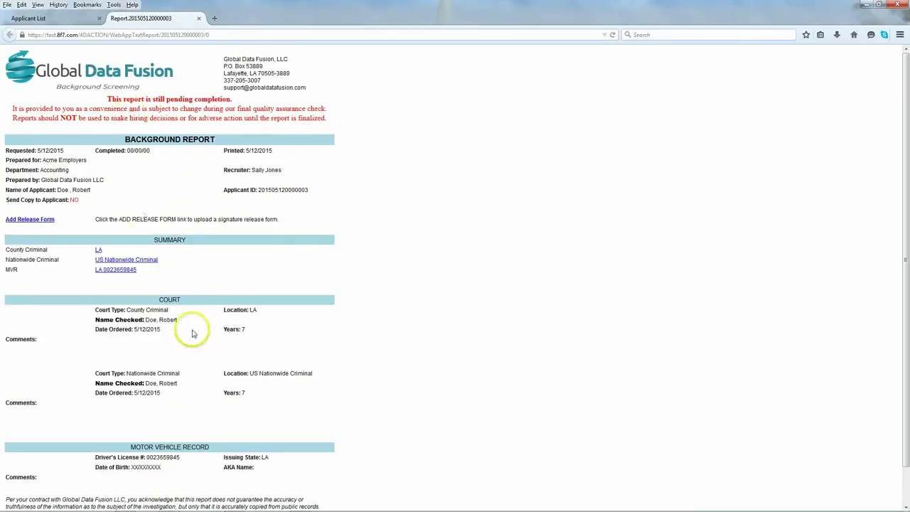
{"action": "scroll", "coordinate": [181, 256], "scroll_direction": "down", "scroll_amount": 1}
{"action": "scroll", "coordinate": [181, 259], "scroll_direction": "up", "scroll_amount": 1}
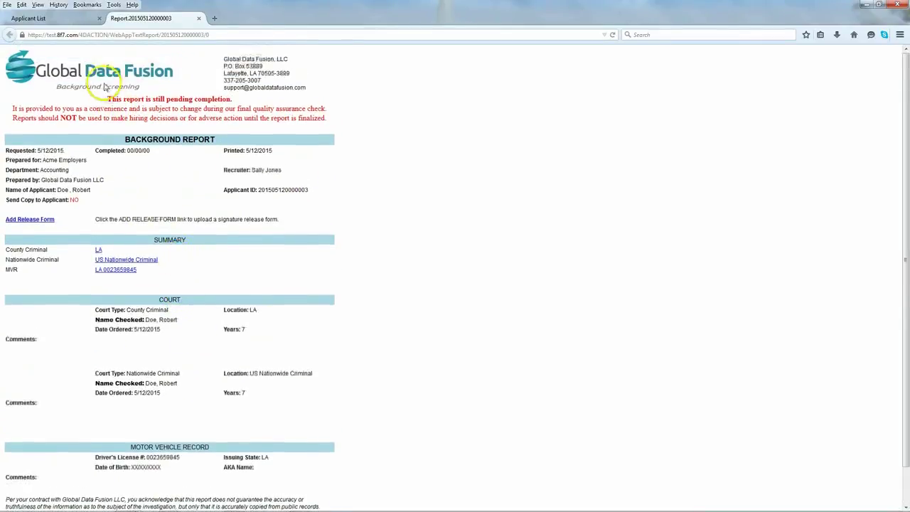
{"action": "left_click_drag", "start_coordinate": [107, 99], "coordinate": [256, 105]}
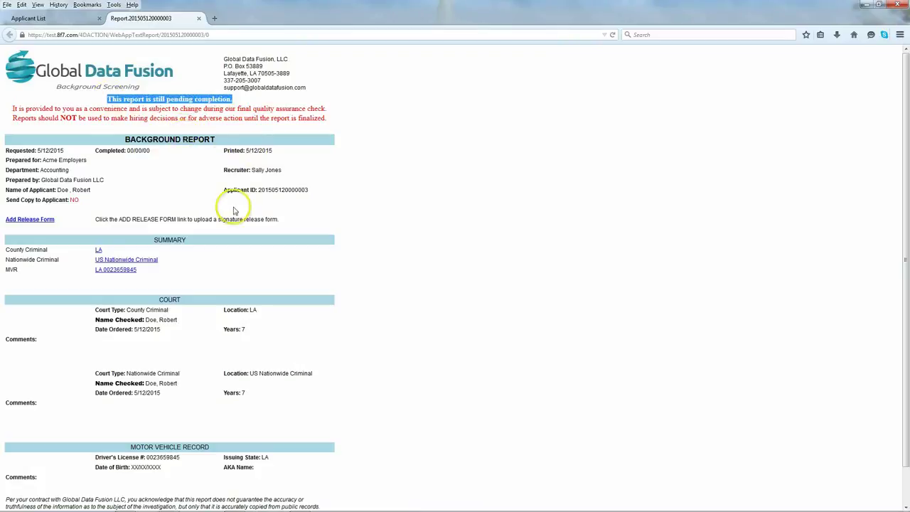
{"action": "left_click", "coordinate": [198, 17]}
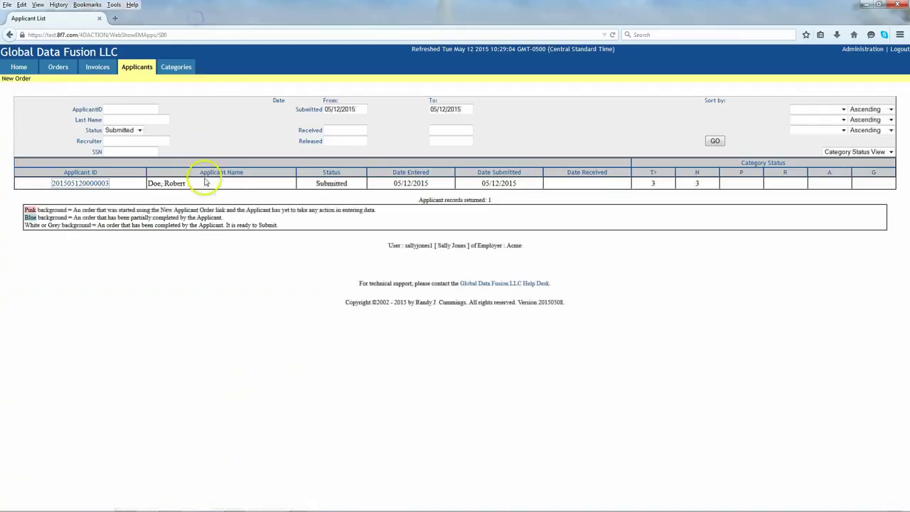
{"action": "left_click", "coordinate": [19, 67]}
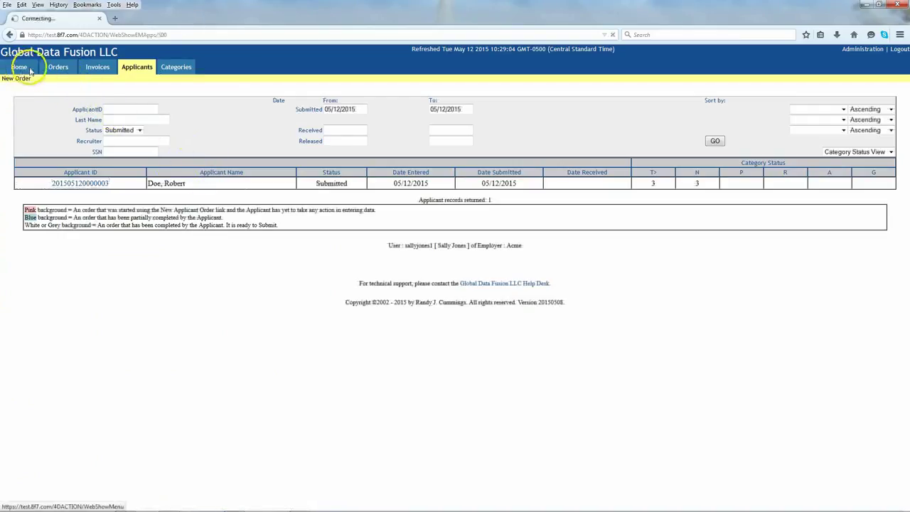
Step: Search applicants by the applicant's last name, returning one Received record entered 01/31/2011
{"action": "left_click", "coordinate": [125, 69]}
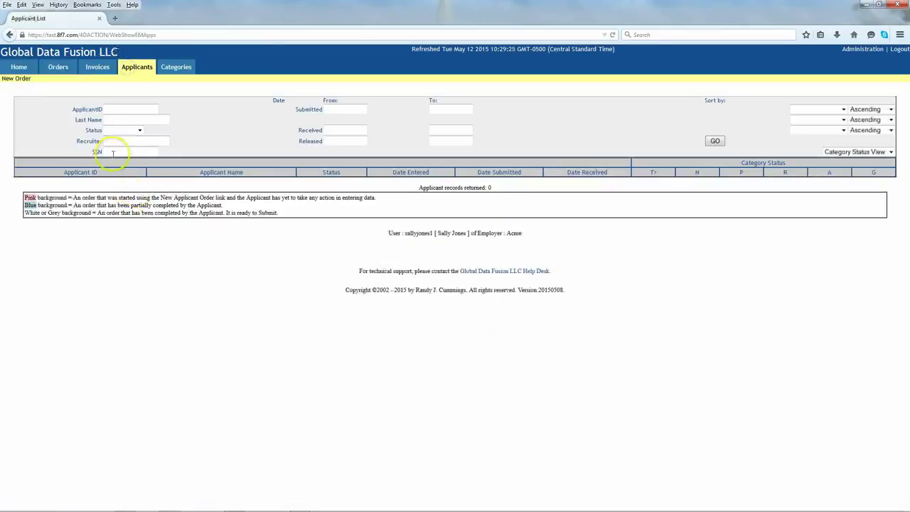
{"action": "left_click", "coordinate": [110, 118]}
{"action": "type", "text": "noel"}
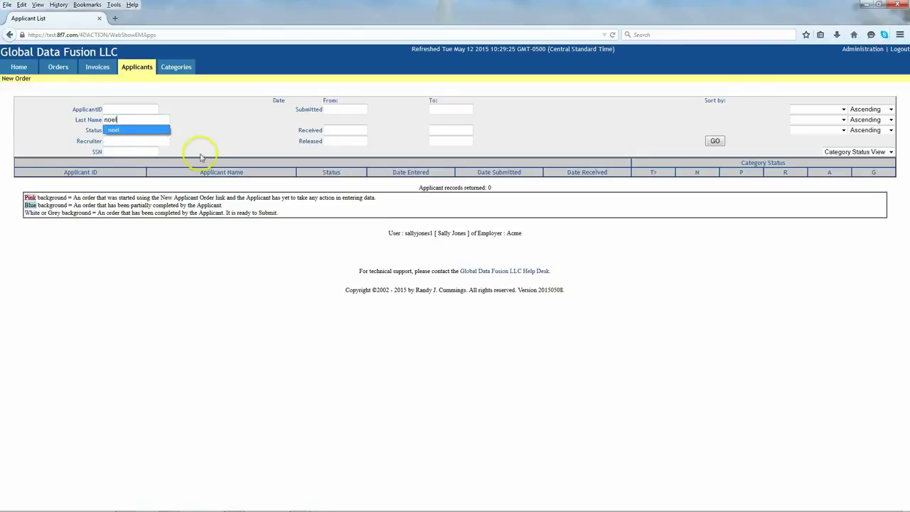
{"action": "left_click", "coordinate": [714, 141]}
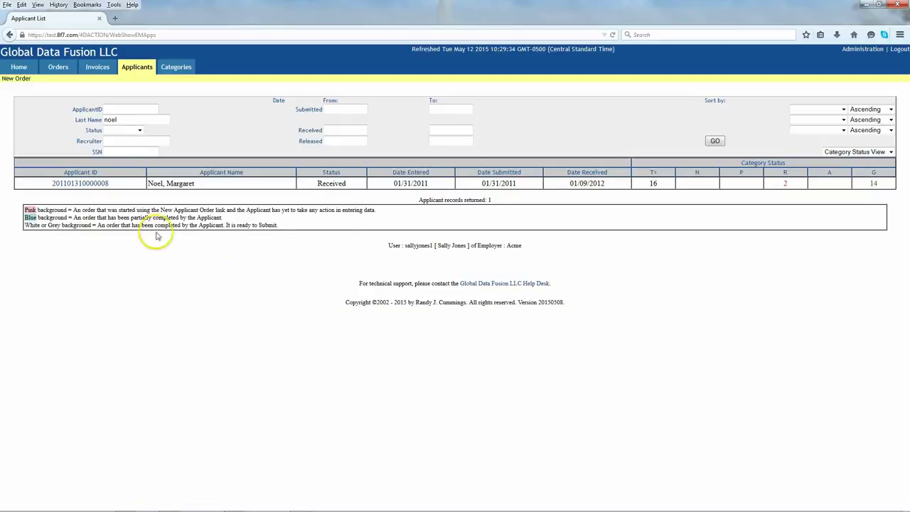
Step: Open the older applicant's report and scan the Summary: mostly Complete, two See Comments
{"action": "left_click", "coordinate": [93, 185]}
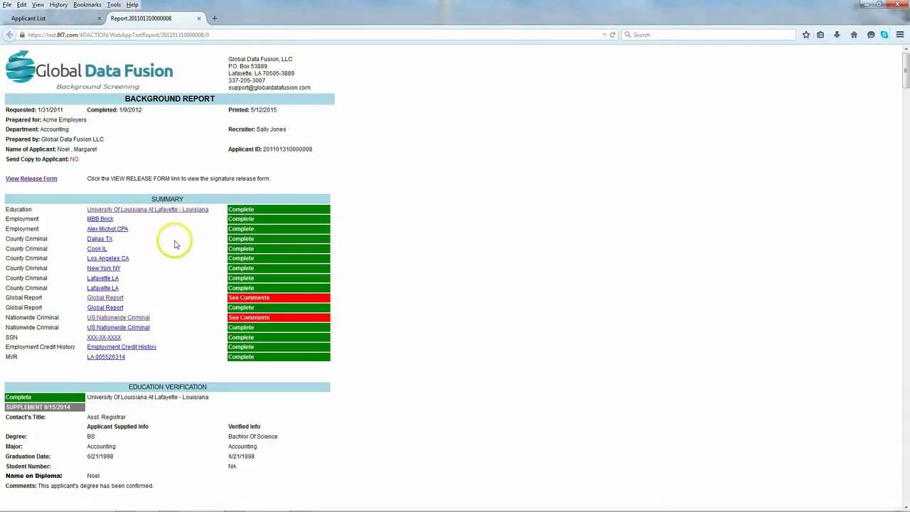
{"action": "scroll", "coordinate": [169, 251], "scroll_direction": "down", "scroll_amount": 2}
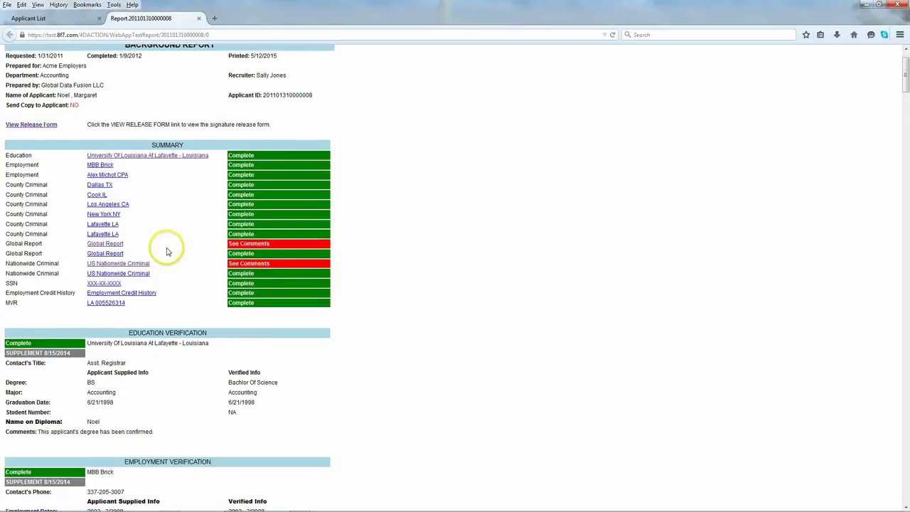
{"action": "scroll", "coordinate": [169, 251], "scroll_direction": "up", "scroll_amount": 2}
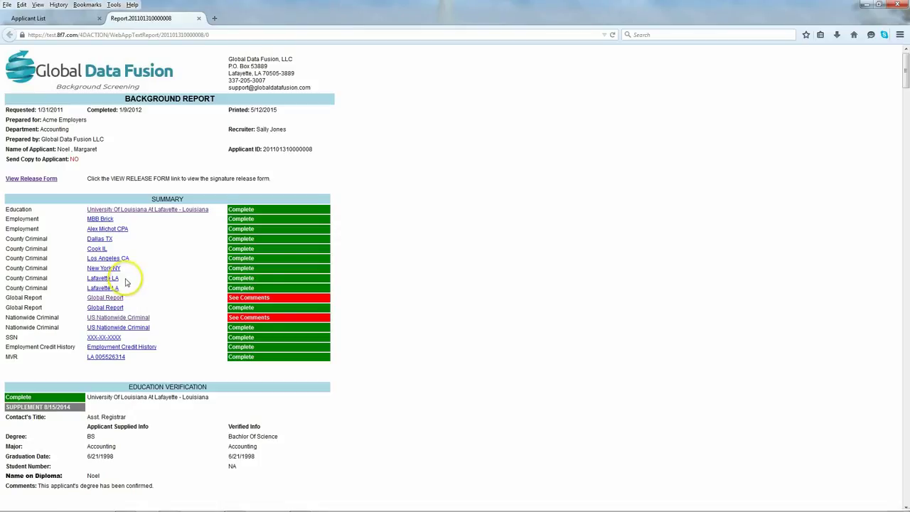
{"action": "scroll", "coordinate": [125, 283], "scroll_direction": "down", "scroll_amount": 5}
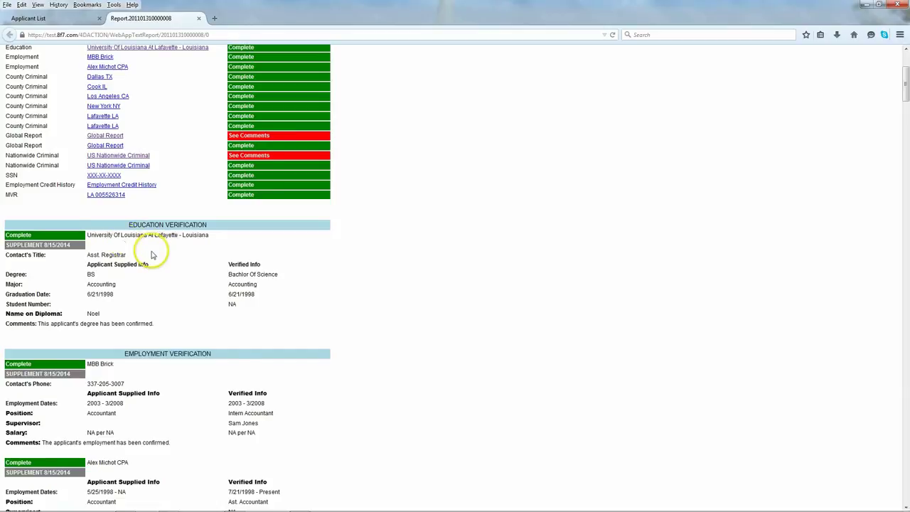
{"action": "scroll", "coordinate": [151, 254], "scroll_direction": "down", "scroll_amount": 2}
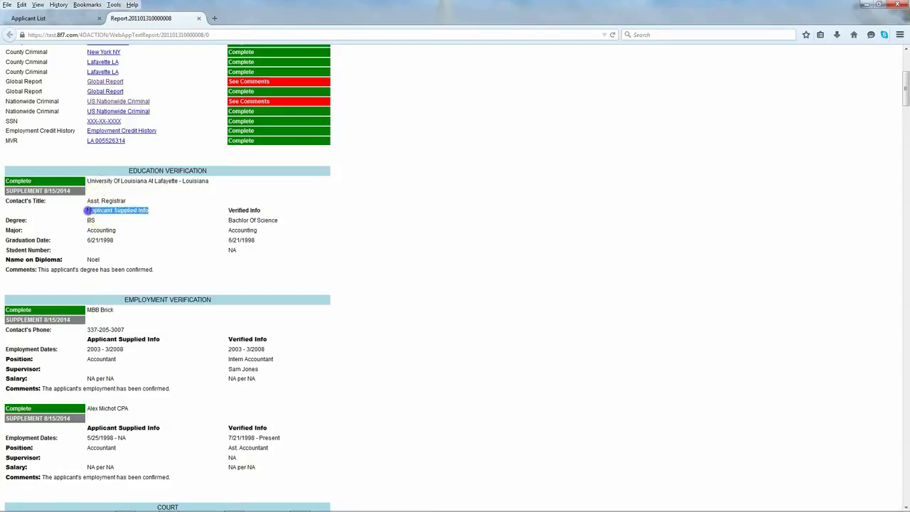
{"action": "left_click", "coordinate": [227, 211]}
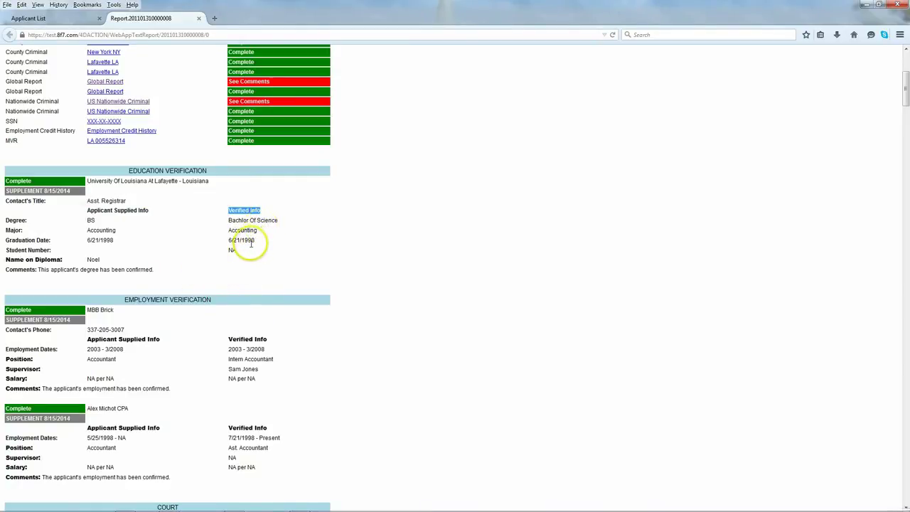
{"action": "left_click", "coordinate": [196, 239]}
{"action": "scroll", "coordinate": [183, 298], "scroll_direction": "down", "scroll_amount": 3}
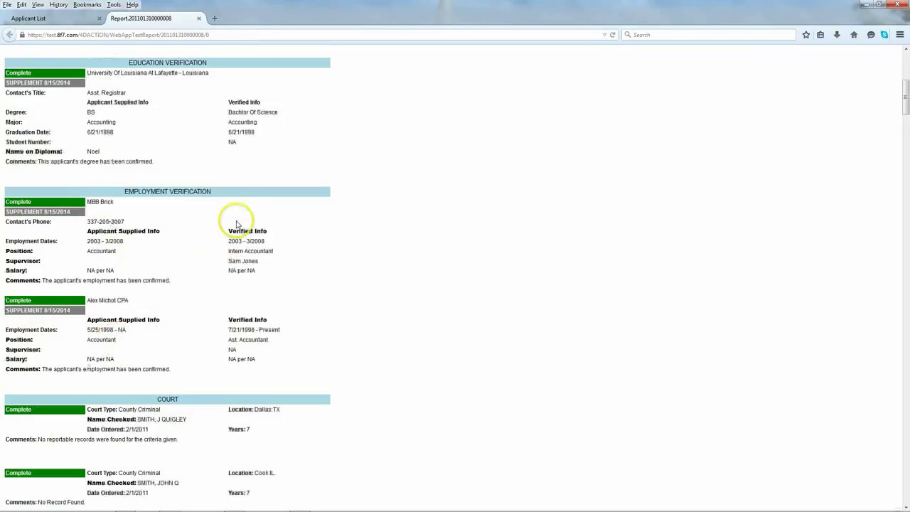
{"action": "scroll", "coordinate": [203, 284], "scroll_direction": "down", "scroll_amount": 5}
{"action": "scroll", "coordinate": [202, 290], "scroll_direction": "down", "scroll_amount": 1}
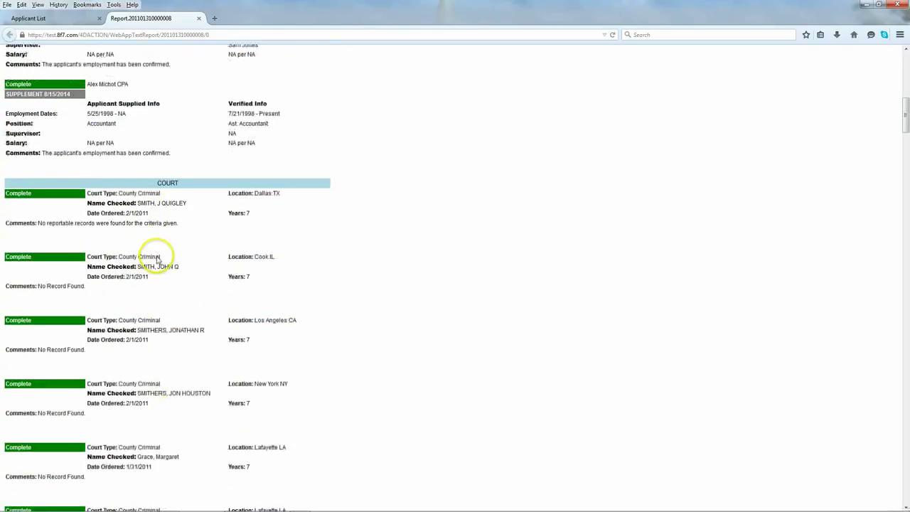
Step: Scroll past the United Nation Sanction and European Union hits to the Nationwide Criminal convictions
{"action": "scroll", "coordinate": [157, 262], "scroll_direction": "down", "scroll_amount": 10}
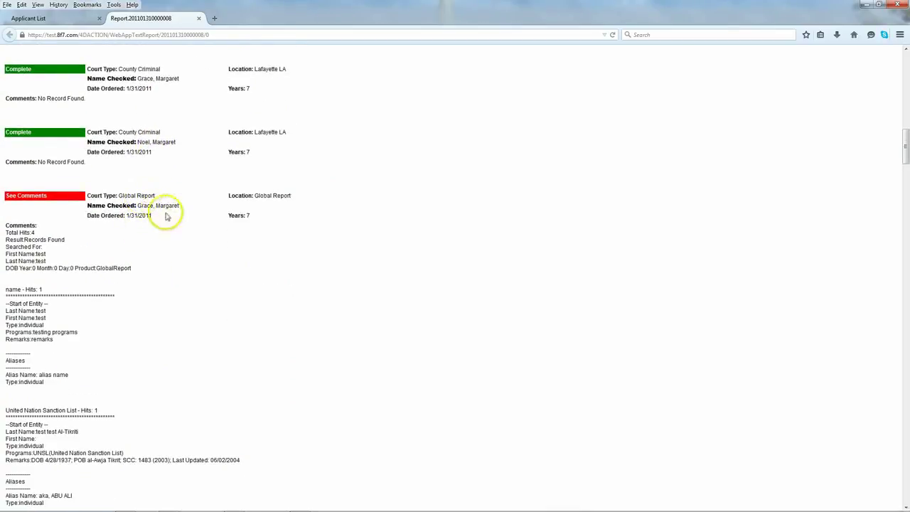
{"action": "scroll", "coordinate": [52, 229], "scroll_direction": "down", "scroll_amount": 1}
{"action": "scroll", "coordinate": [74, 237], "scroll_direction": "down", "scroll_amount": 1}
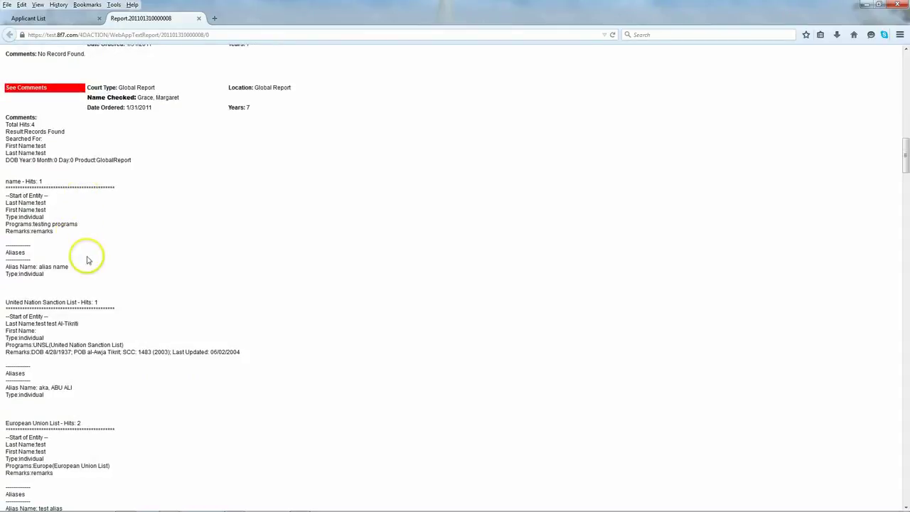
{"action": "scroll", "coordinate": [88, 259], "scroll_direction": "down", "scroll_amount": 1}
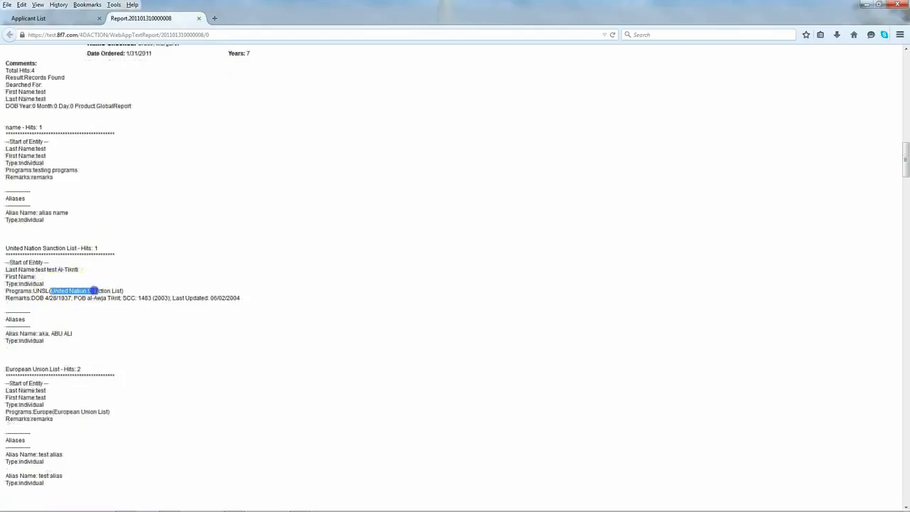
{"action": "left_click_drag", "start_coordinate": [122, 290], "coordinate": [124, 291]}
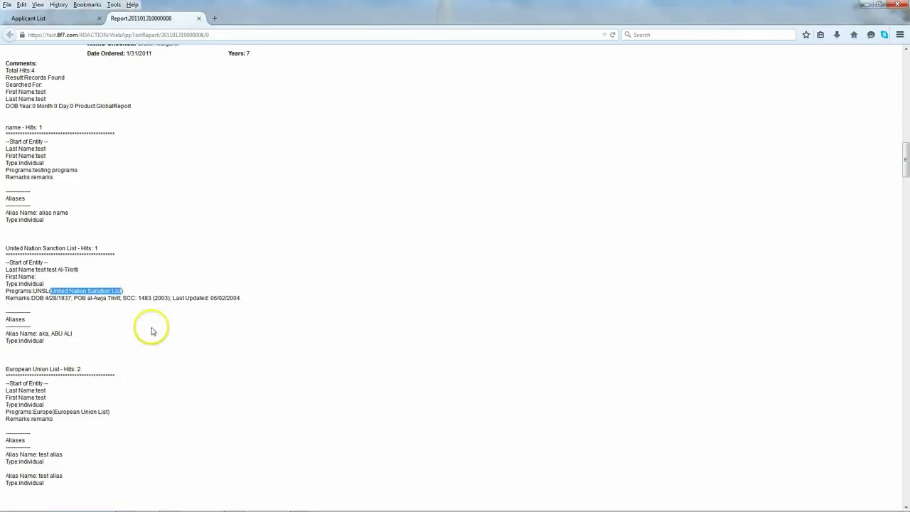
{"action": "scroll", "coordinate": [142, 327], "scroll_direction": "down", "scroll_amount": 3}
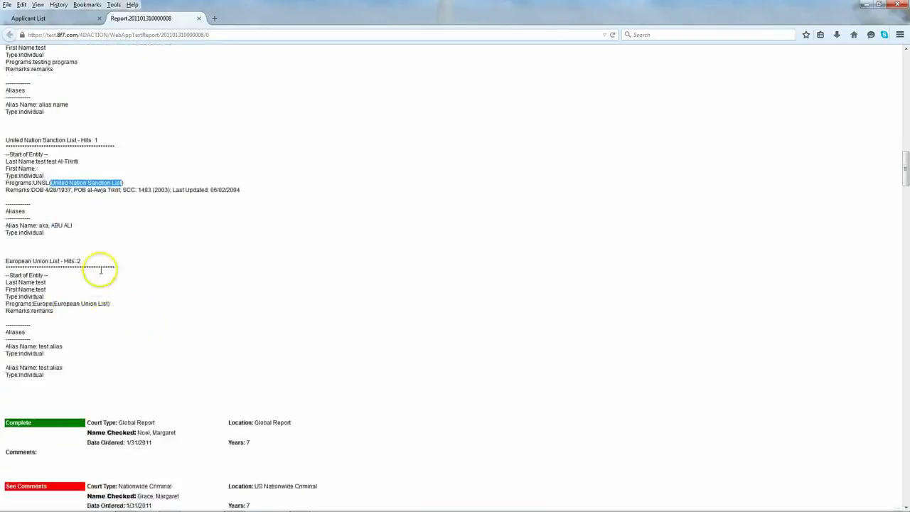
{"action": "scroll", "coordinate": [98, 237], "scroll_direction": "down", "scroll_amount": 4}
{"action": "scroll", "coordinate": [112, 173], "scroll_direction": "up", "scroll_amount": 3}
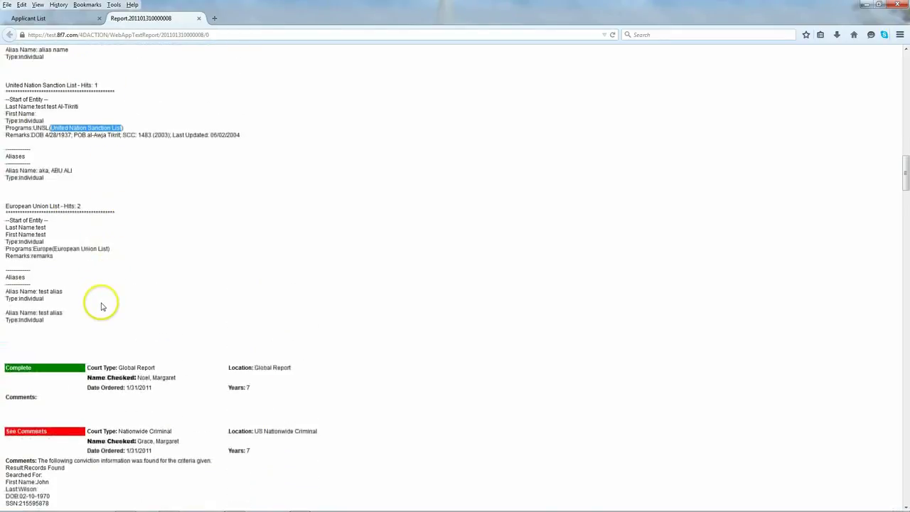
{"action": "scroll", "coordinate": [101, 306], "scroll_direction": "down", "scroll_amount": 3}
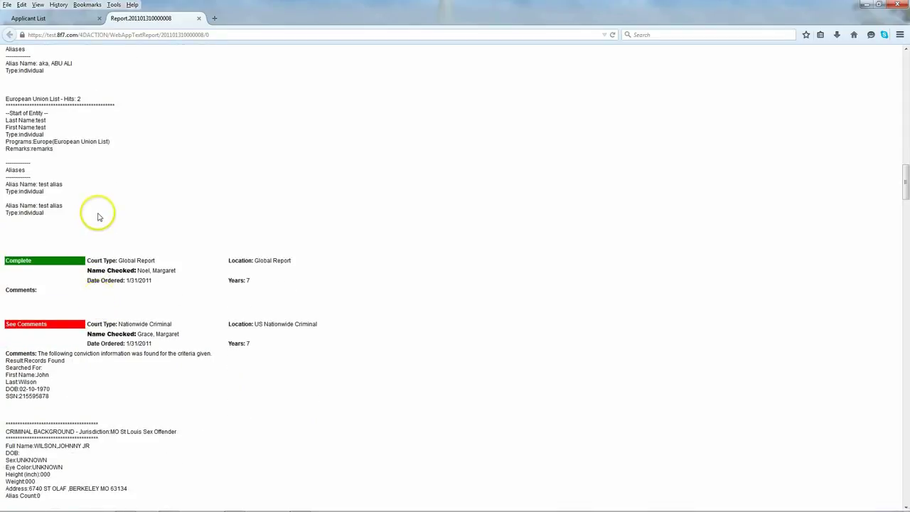
{"action": "scroll", "coordinate": [98, 213], "scroll_direction": "down", "scroll_amount": 2}
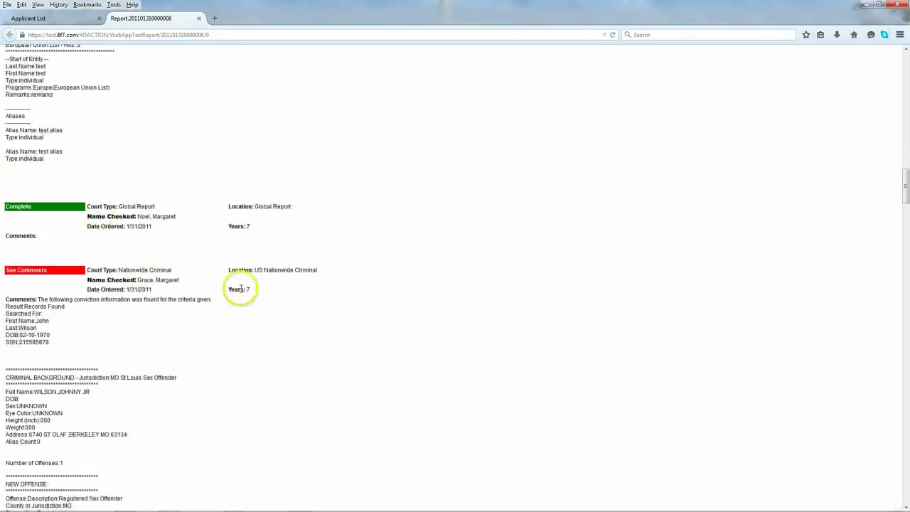
Step: Scroll through the sex-offender entries, highlighting the AGGRAVATED CRIMINAL SEXUAL ASSAULT charge
{"action": "scroll", "coordinate": [73, 305], "scroll_direction": "down", "scroll_amount": 2}
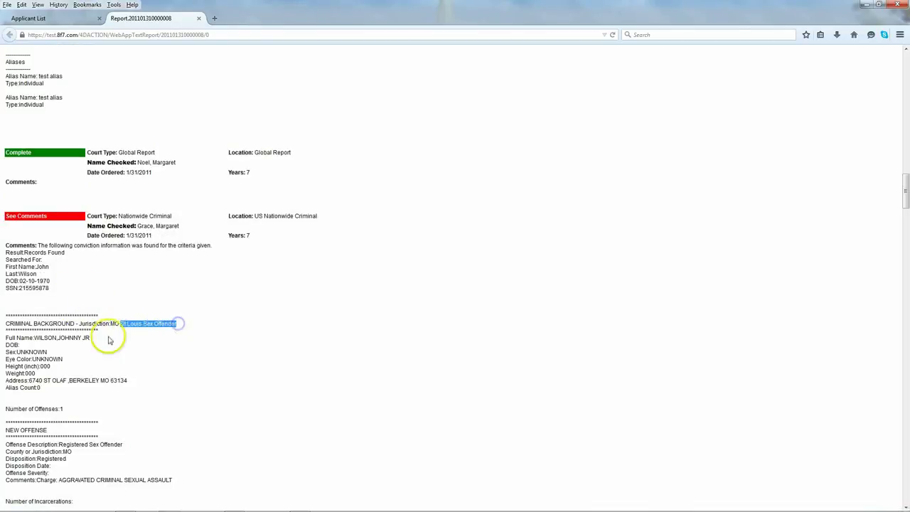
{"action": "scroll", "coordinate": [95, 339], "scroll_direction": "down", "scroll_amount": 4}
{"action": "scroll", "coordinate": [89, 285], "scroll_direction": "down", "scroll_amount": 2}
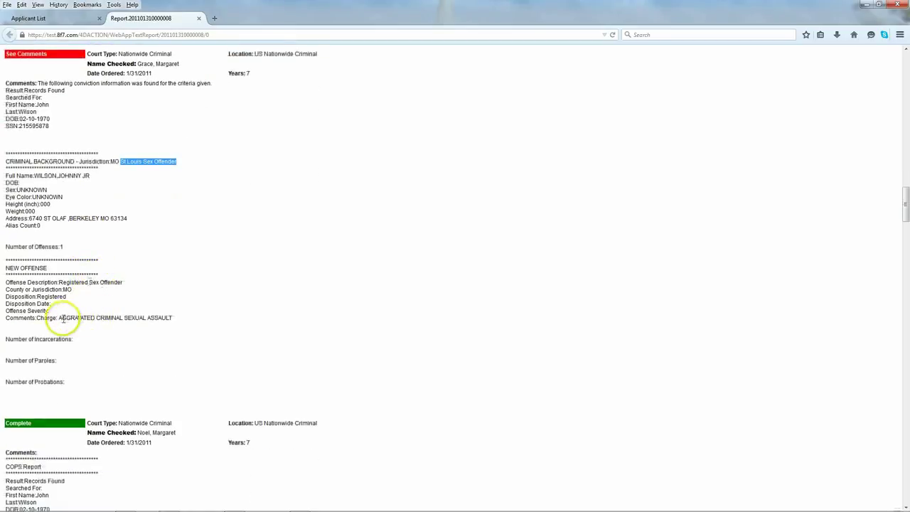
{"action": "left_click_drag", "start_coordinate": [59, 317], "coordinate": [125, 320]}
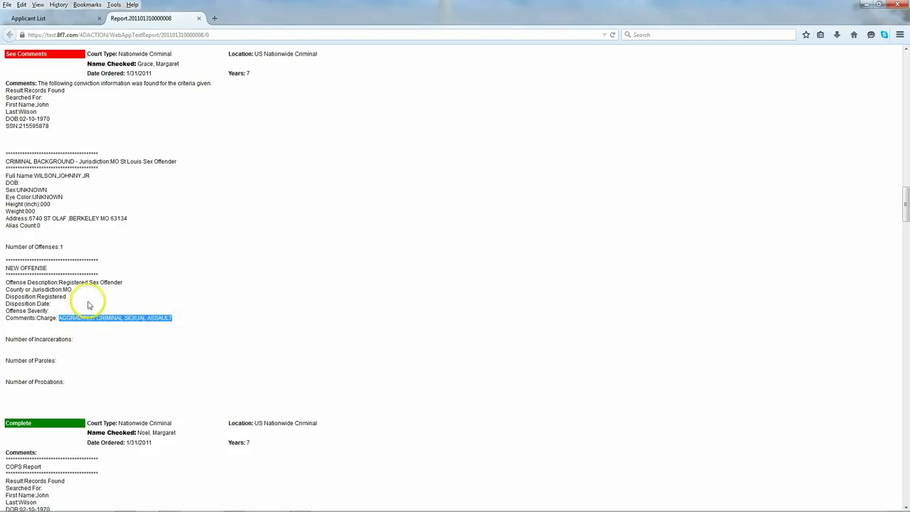
{"action": "scroll", "coordinate": [88, 304], "scroll_direction": "down", "scroll_amount": 2}
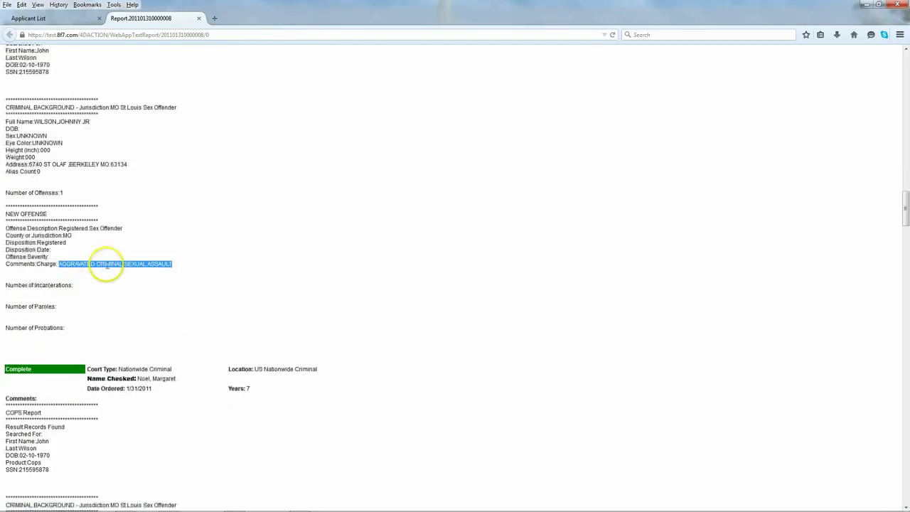
{"action": "left_click", "coordinate": [122, 260]}
Step: Highlight the MO St Louis Sex Offender jurisdiction and scroll on to the SSN Trace results
{"action": "scroll", "coordinate": [92, 296], "scroll_direction": "down", "scroll_amount": 4}
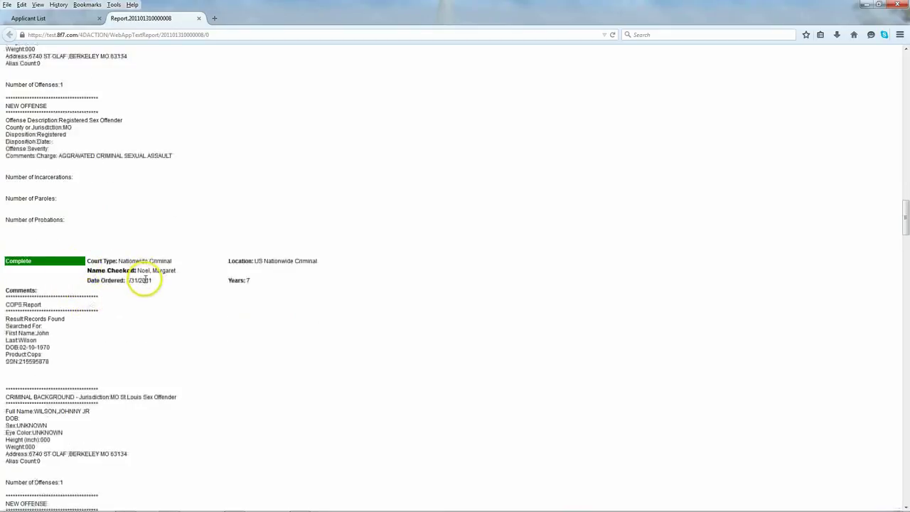
{"action": "scroll", "coordinate": [92, 313], "scroll_direction": "down", "scroll_amount": 2}
{"action": "scroll", "coordinate": [91, 322], "scroll_direction": "down", "scroll_amount": 3}
{"action": "left_click_drag", "start_coordinate": [91, 289], "coordinate": [178, 294]}
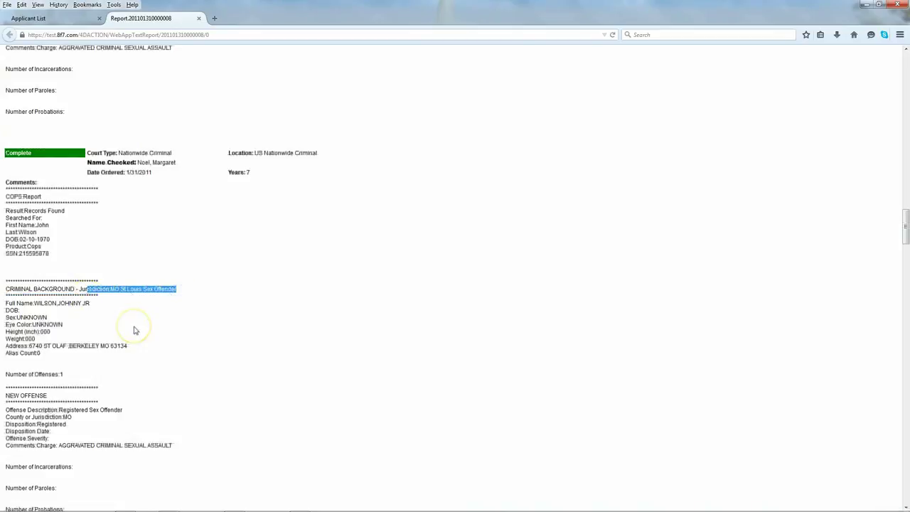
{"action": "scroll", "coordinate": [131, 330], "scroll_direction": "down", "scroll_amount": 2}
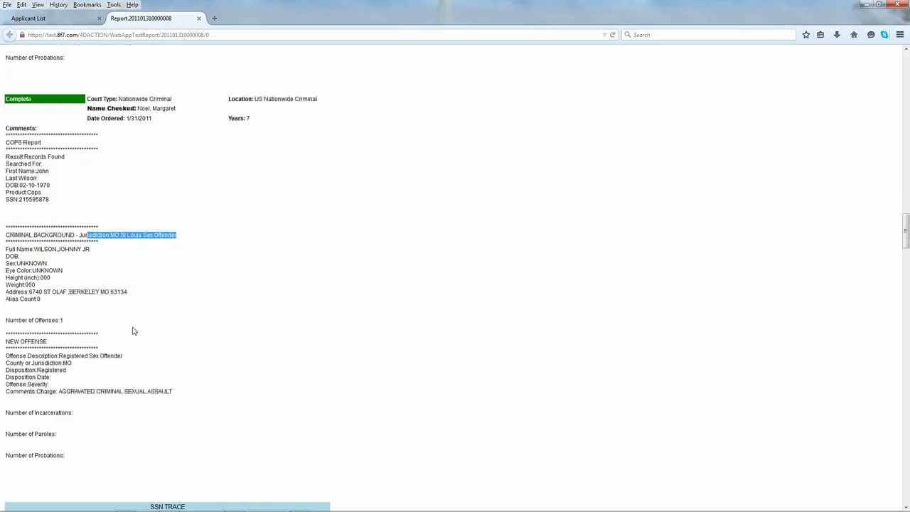
{"action": "scroll", "coordinate": [117, 330], "scroll_direction": "down", "scroll_amount": 4}
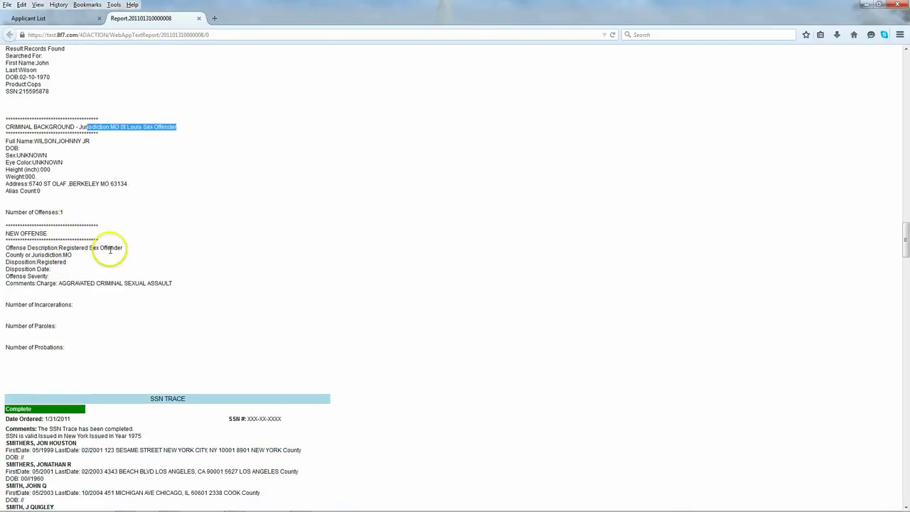
{"action": "scroll", "coordinate": [110, 253], "scroll_direction": "down", "scroll_amount": 2}
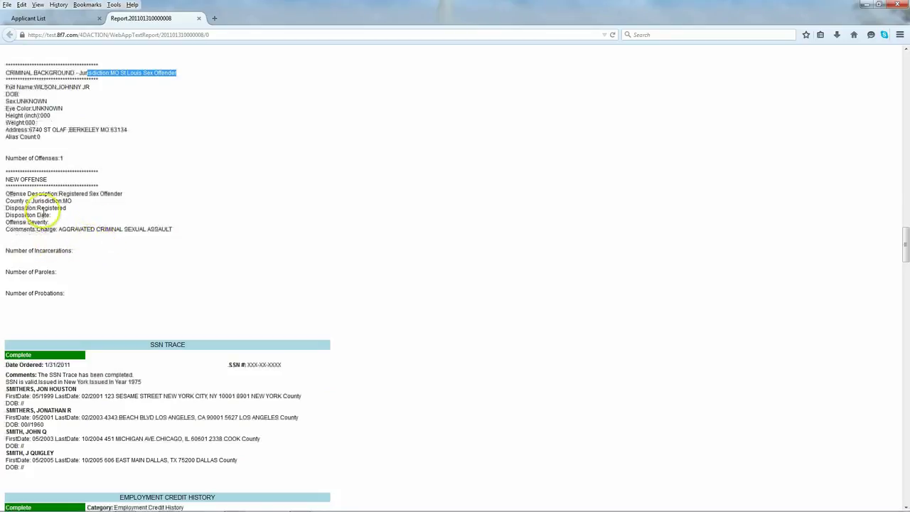
{"action": "scroll", "coordinate": [86, 266], "scroll_direction": "down", "scroll_amount": 4}
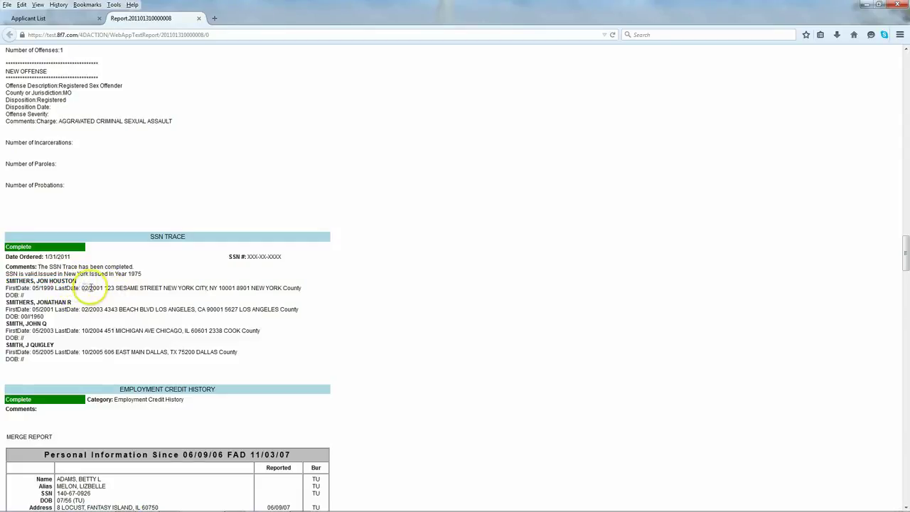
Step: Scroll through credit history, Motor Vehicle Record and Driving Record History to END OF RECORD
{"action": "scroll", "coordinate": [55, 311], "scroll_direction": "down", "scroll_amount": 2}
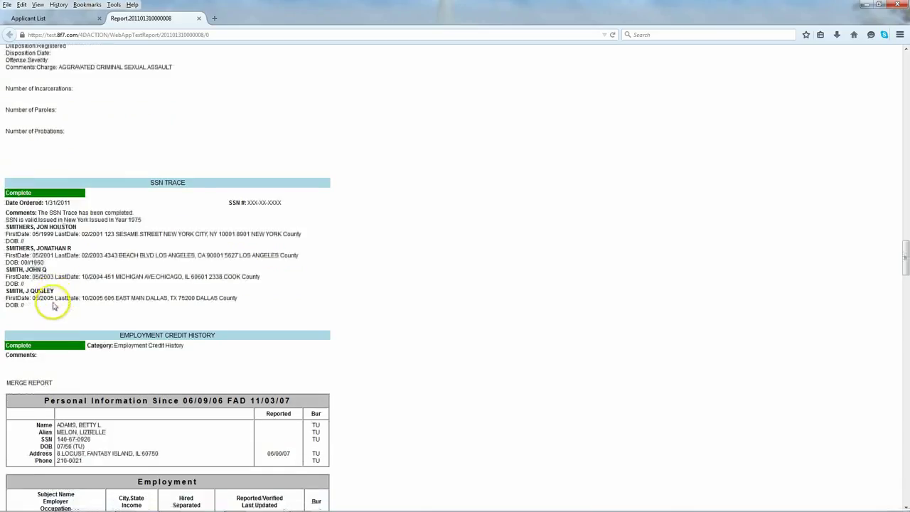
{"action": "scroll", "coordinate": [51, 295], "scroll_direction": "down", "scroll_amount": 2}
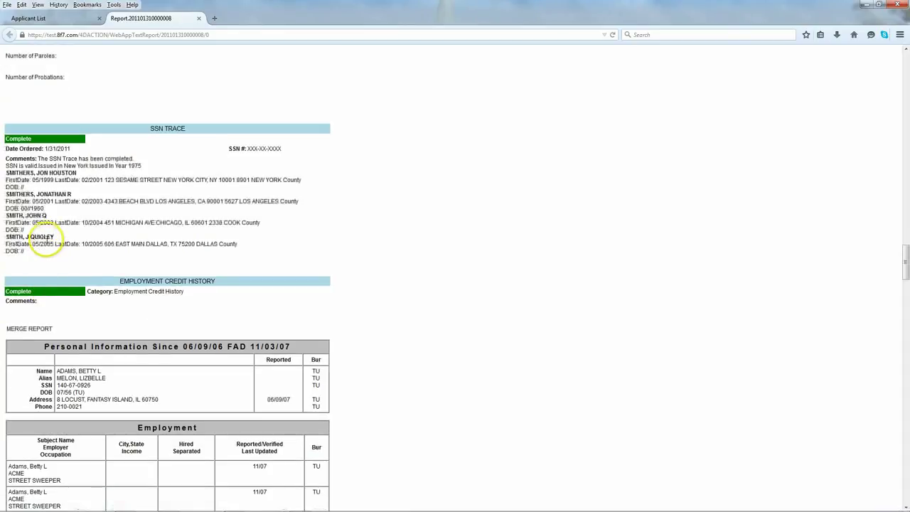
{"action": "scroll", "coordinate": [50, 238], "scroll_direction": "down", "scroll_amount": 4}
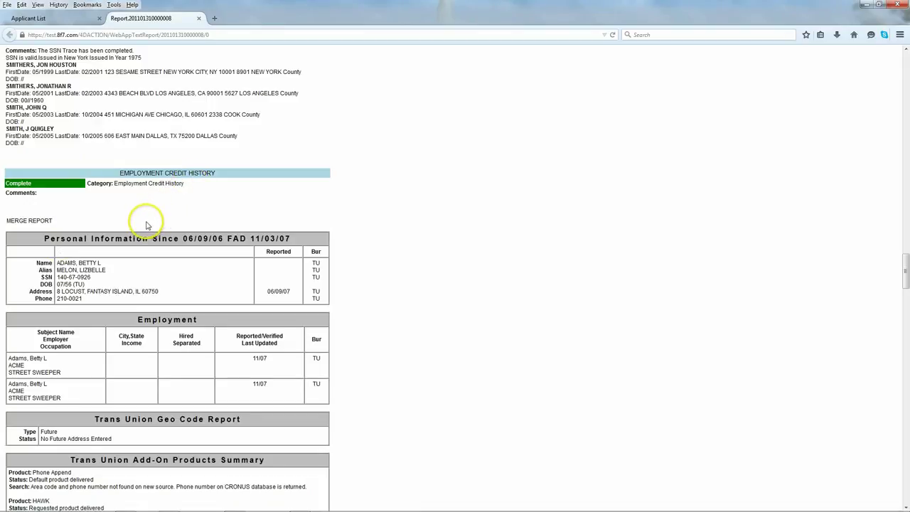
{"action": "scroll", "coordinate": [147, 226], "scroll_direction": "down", "scroll_amount": 3}
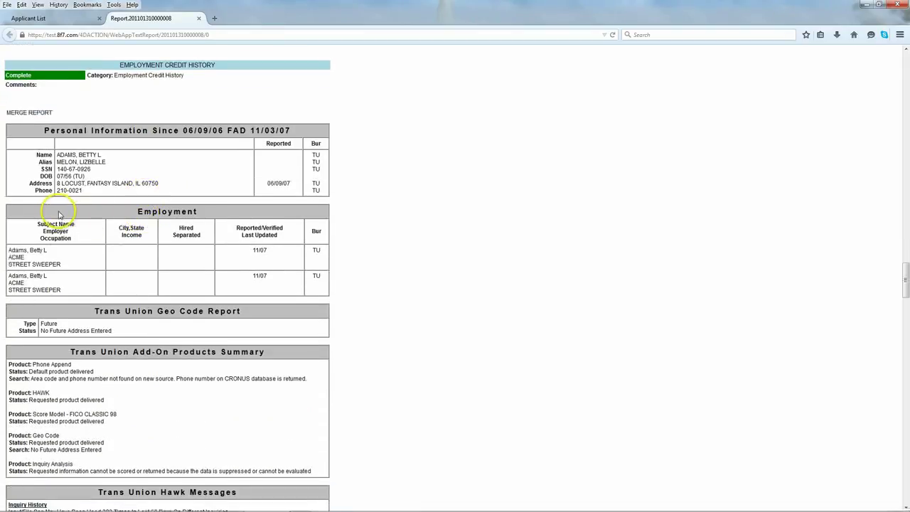
{"action": "scroll", "coordinate": [53, 212], "scroll_direction": "down", "scroll_amount": 6}
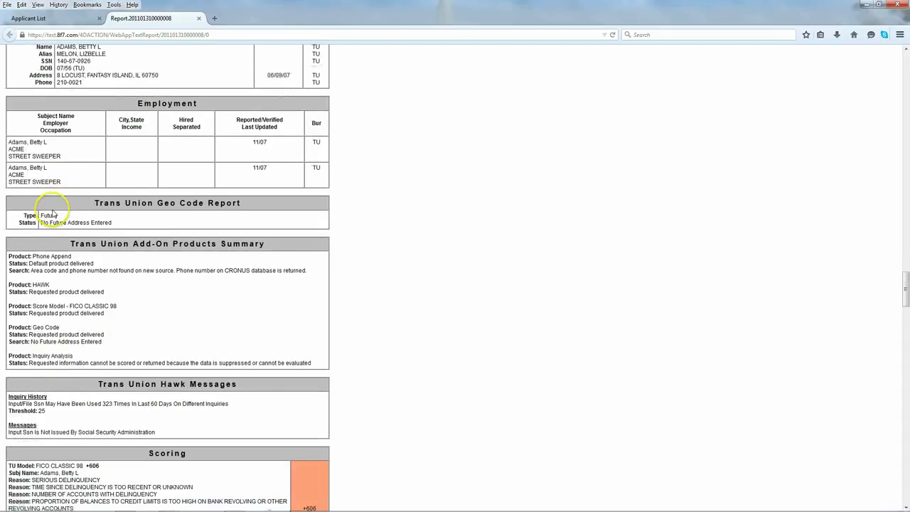
{"action": "scroll", "coordinate": [48, 213], "scroll_direction": "down", "scroll_amount": 1}
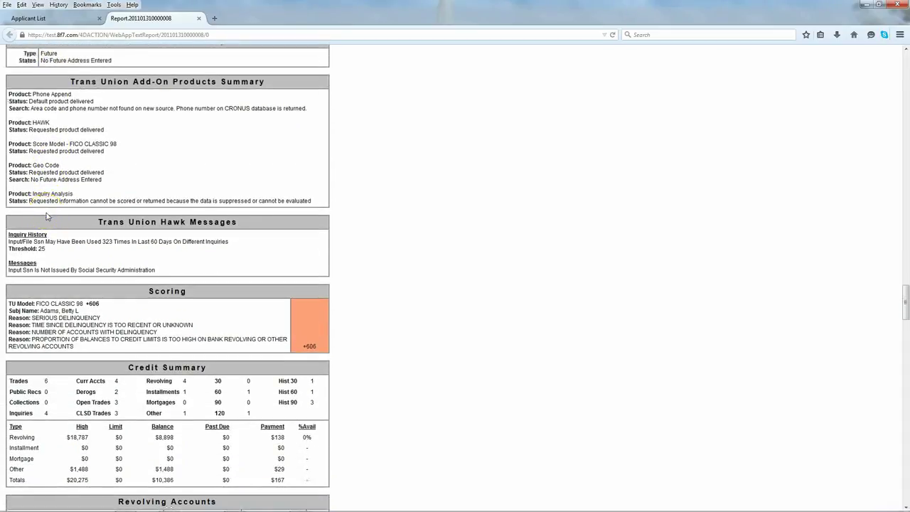
{"action": "scroll", "coordinate": [47, 216], "scroll_direction": "down", "scroll_amount": 8}
{"action": "scroll", "coordinate": [41, 217], "scroll_direction": "down", "scroll_amount": 10}
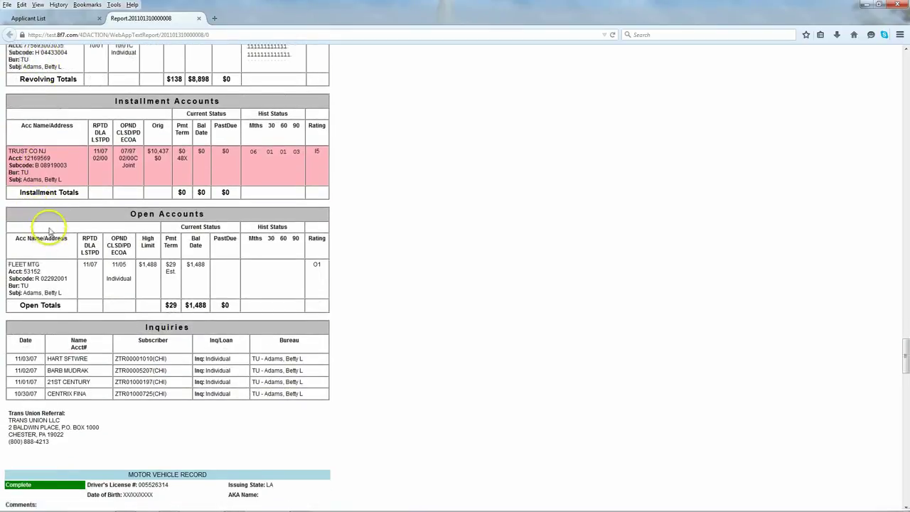
{"action": "scroll", "coordinate": [50, 229], "scroll_direction": "down", "scroll_amount": 5}
{"action": "scroll", "coordinate": [50, 231], "scroll_direction": "down", "scroll_amount": 1}
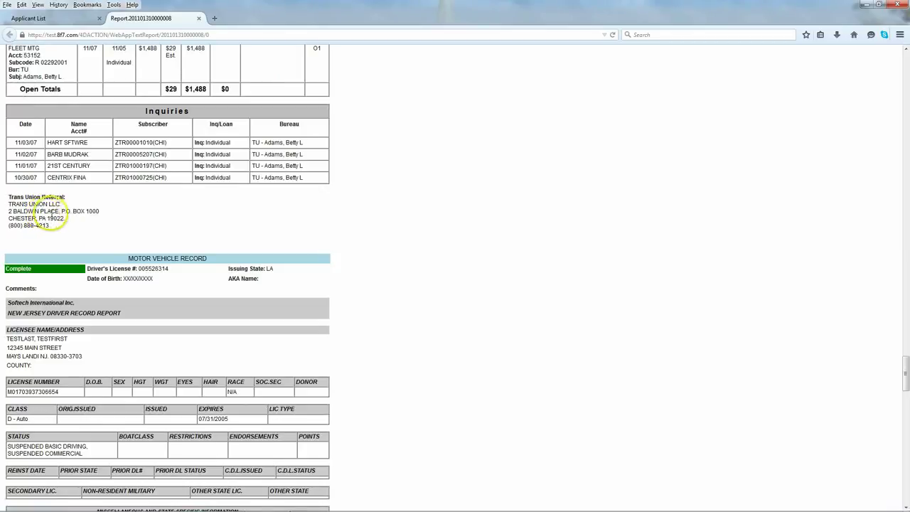
{"action": "scroll", "coordinate": [71, 224], "scroll_direction": "down", "scroll_amount": 2}
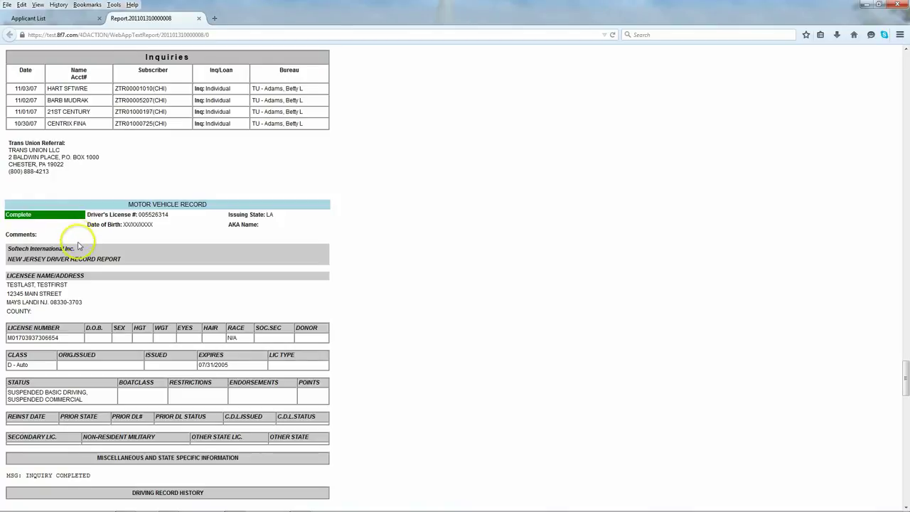
{"action": "scroll", "coordinate": [78, 246], "scroll_direction": "down", "scroll_amount": 6}
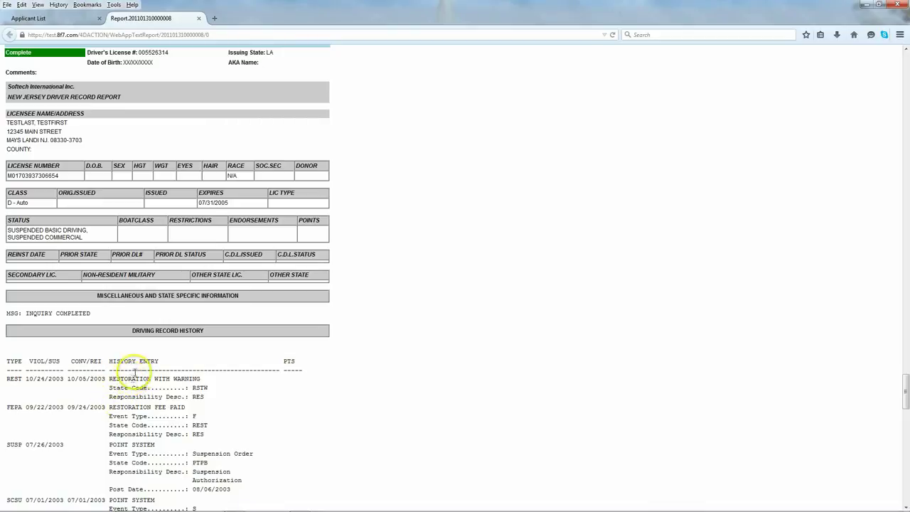
{"action": "scroll", "coordinate": [88, 388], "scroll_direction": "down", "scroll_amount": 8}
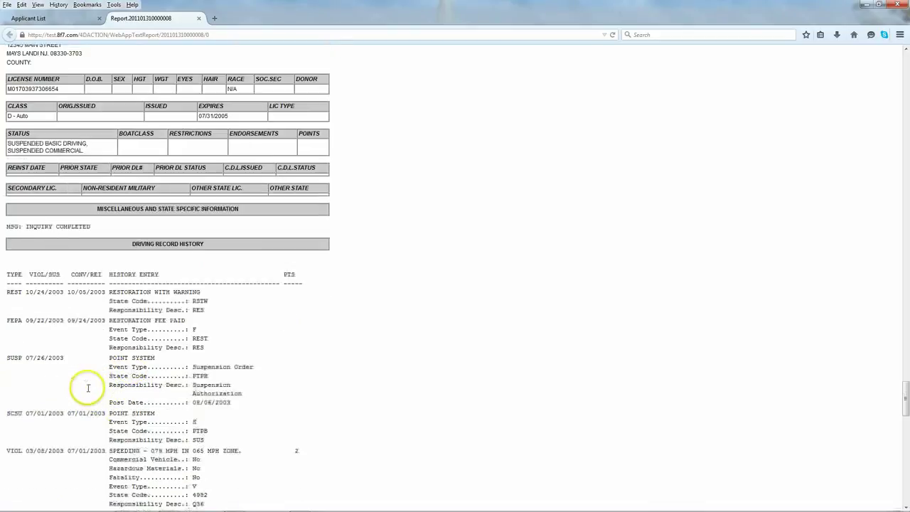
{"action": "scroll", "coordinate": [93, 395], "scroll_direction": "down", "scroll_amount": 15}
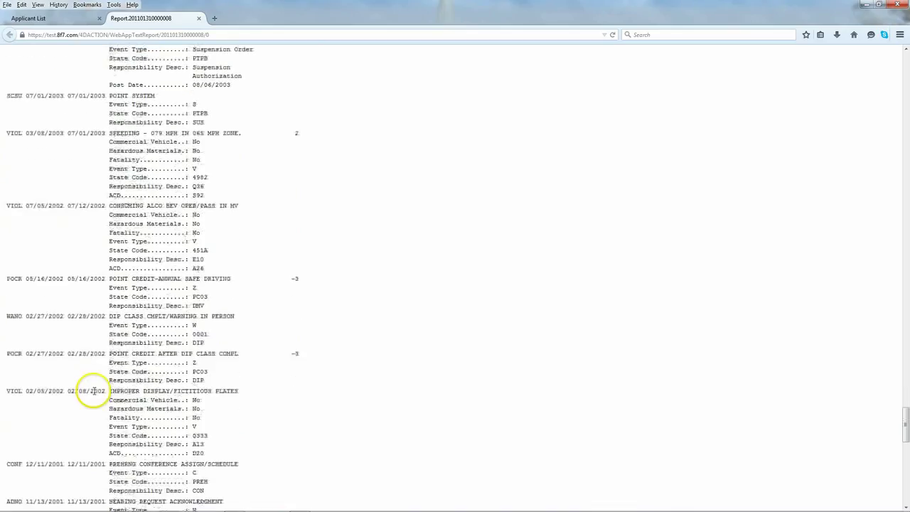
{"action": "scroll", "coordinate": [92, 394], "scroll_direction": "down", "scroll_amount": 20}
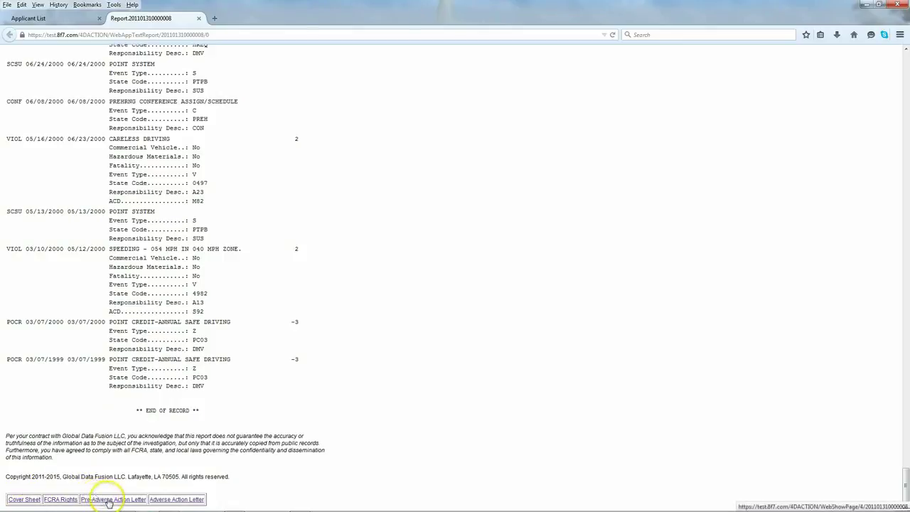
Step: Read the May 12, 2015 Pre-Adverse Action letter's mailing address and contact block, then close it
{"action": "left_click", "coordinate": [109, 499]}
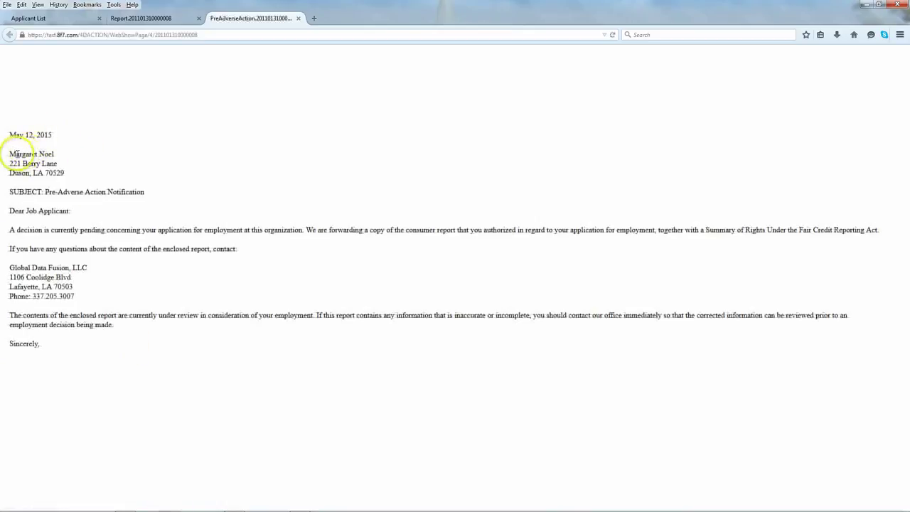
{"action": "left_click_drag", "start_coordinate": [9, 152], "coordinate": [67, 176]}
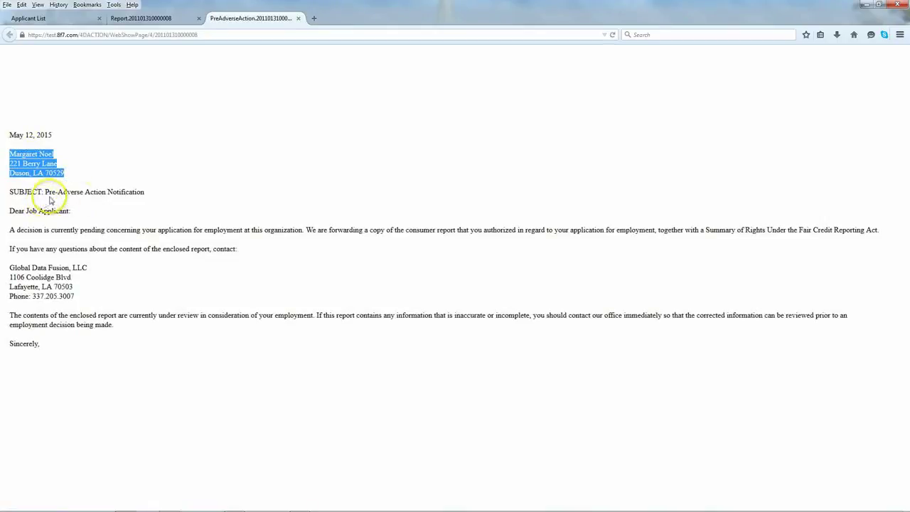
{"action": "left_click_drag", "start_coordinate": [8, 133], "coordinate": [52, 354]}
{"action": "left_click", "coordinate": [115, 240]}
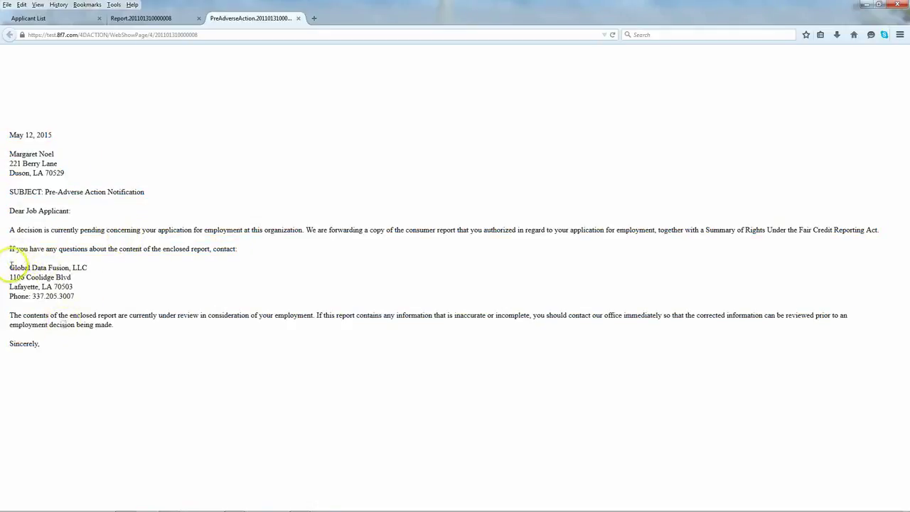
{"action": "triple_click", "coordinate": [59, 291]}
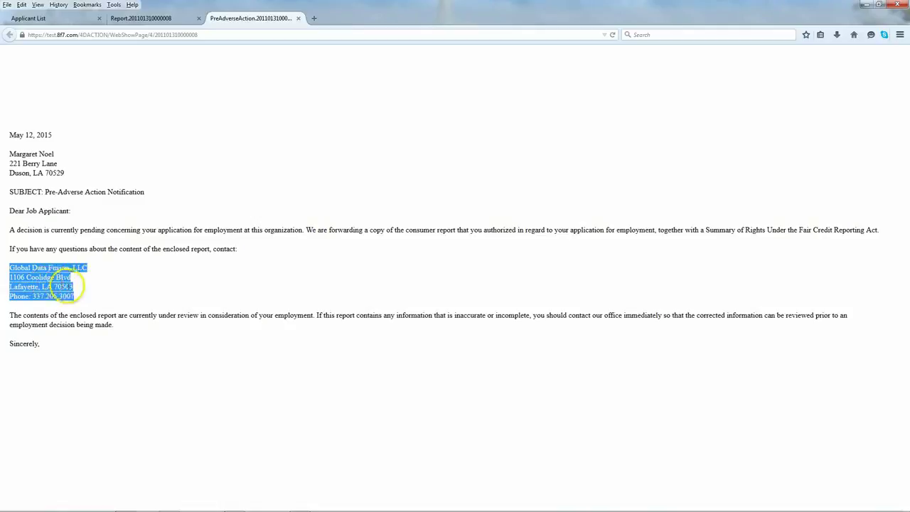
{"action": "left_click", "coordinate": [84, 304]}
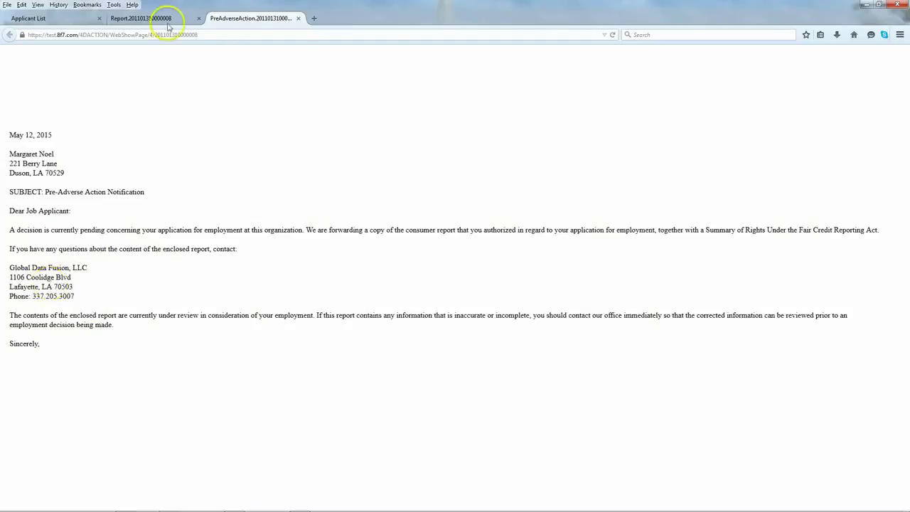
{"action": "left_click", "coordinate": [298, 18]}
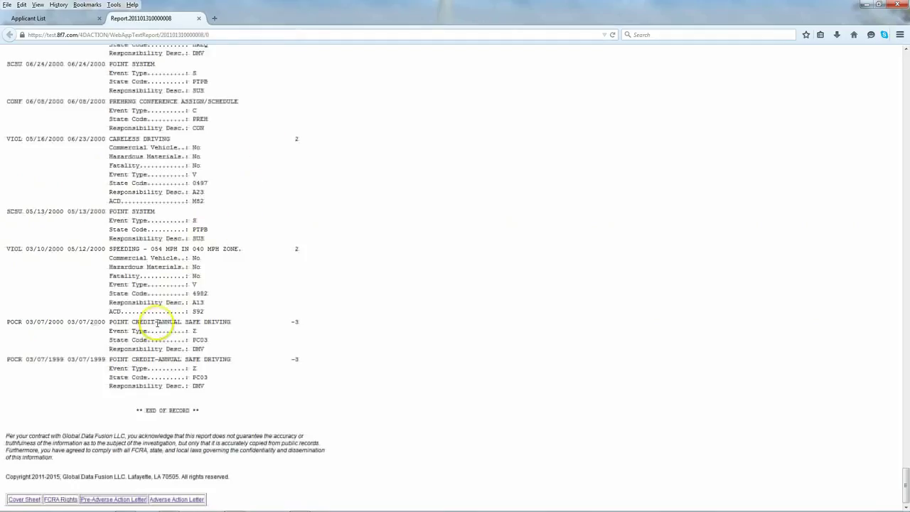
Step: Open the Adverse Action letter and read its main paragraphs and three credit bureau contacts
{"action": "left_click", "coordinate": [175, 499]}
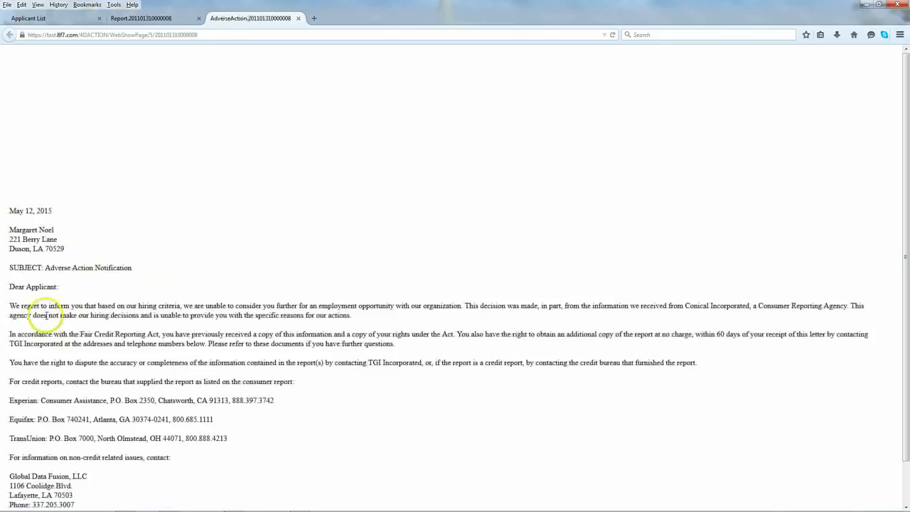
{"action": "scroll", "coordinate": [45, 320], "scroll_direction": "down", "scroll_amount": 1}
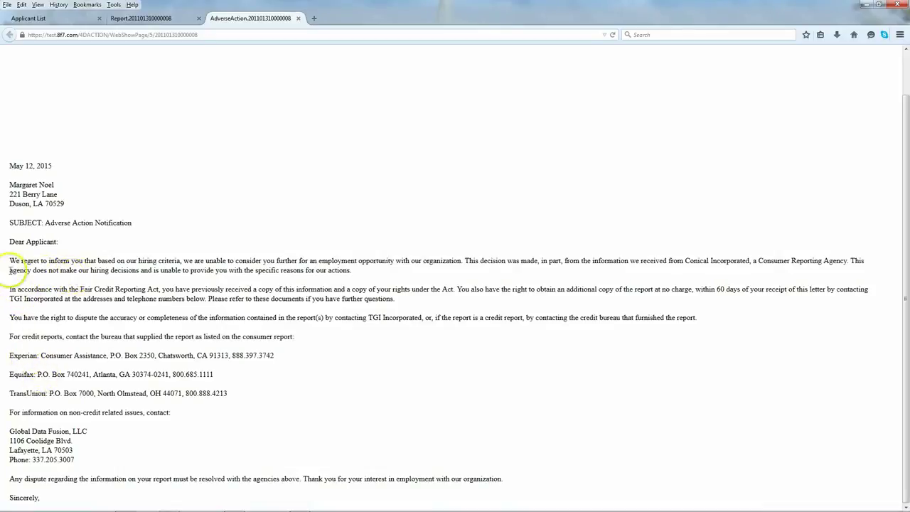
{"action": "left_click_drag", "start_coordinate": [9, 262], "coordinate": [244, 403]}
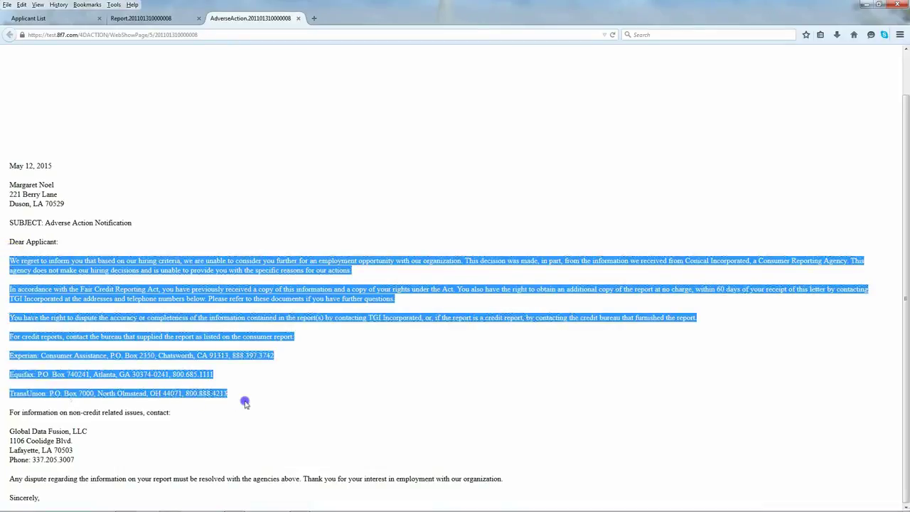
{"action": "left_click", "coordinate": [153, 379]}
{"action": "left_click_drag", "start_coordinate": [12, 357], "coordinate": [231, 403]}
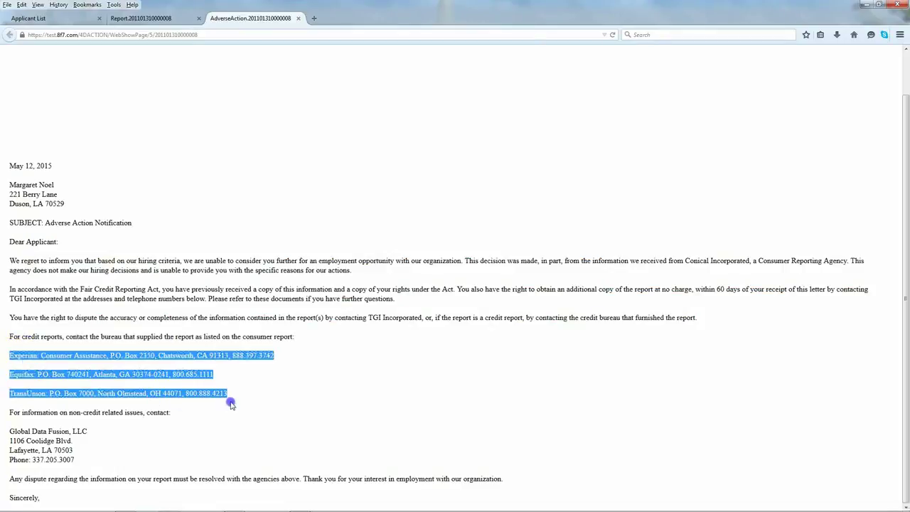
{"action": "left_click", "coordinate": [195, 417]}
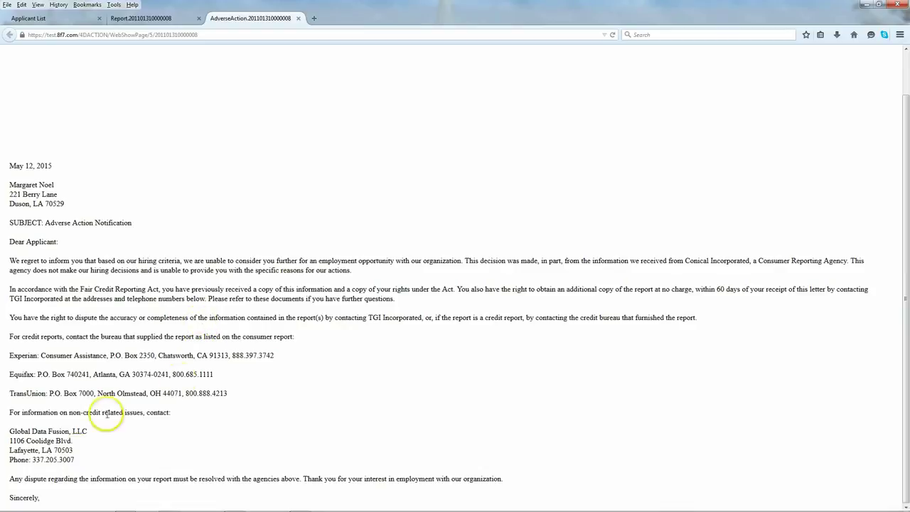
Step: Finish reviewing the letter, close it, and scroll back up to the driving record history
{"action": "left_click_drag", "start_coordinate": [10, 163], "coordinate": [88, 497]}
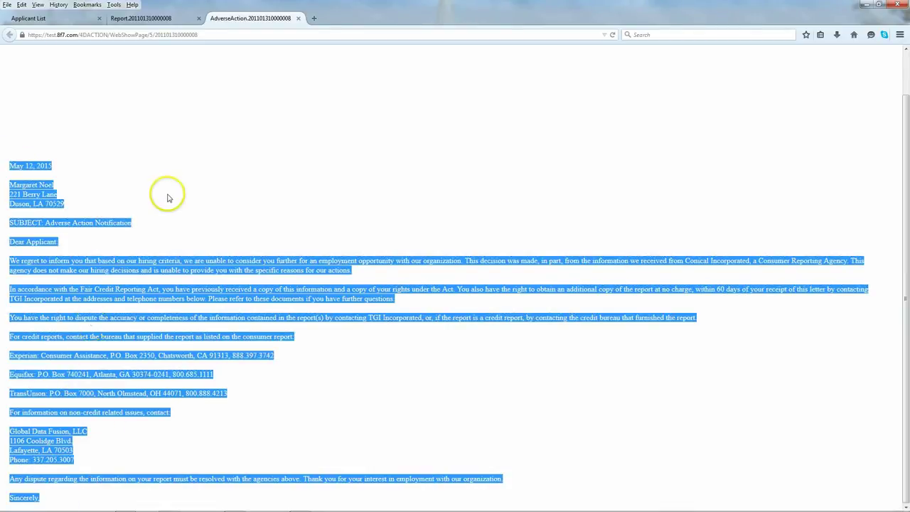
{"action": "left_click", "coordinate": [163, 199]}
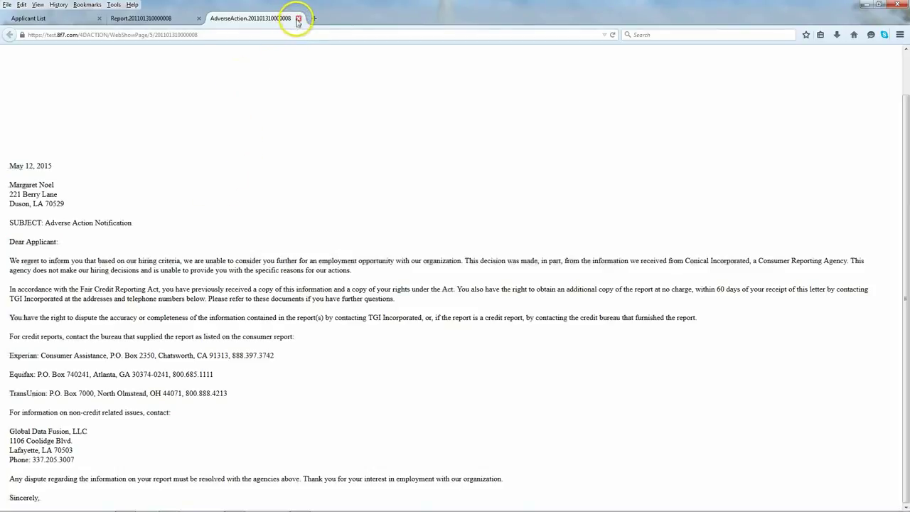
{"action": "left_click", "coordinate": [298, 19]}
{"action": "scroll", "coordinate": [210, 252], "scroll_direction": "up", "scroll_amount": 10}
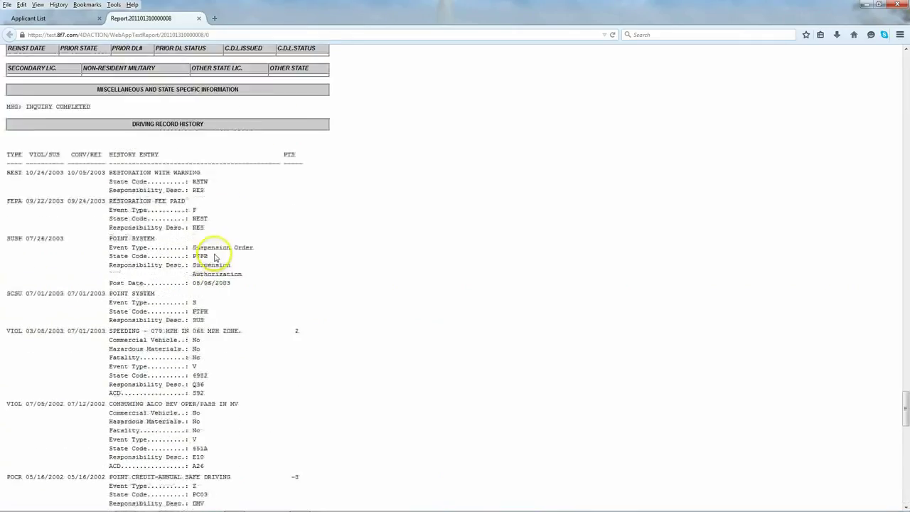
{"action": "scroll", "coordinate": [213, 252], "scroll_direction": "up", "scroll_amount": 15}
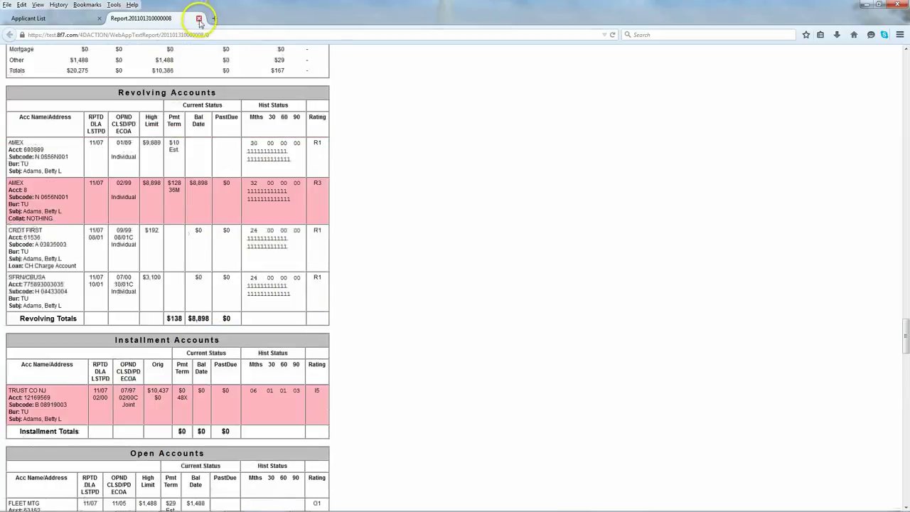
Step: Close the background report and return to the GDF Screening Center Home welcome page
{"action": "left_click", "coordinate": [199, 18]}
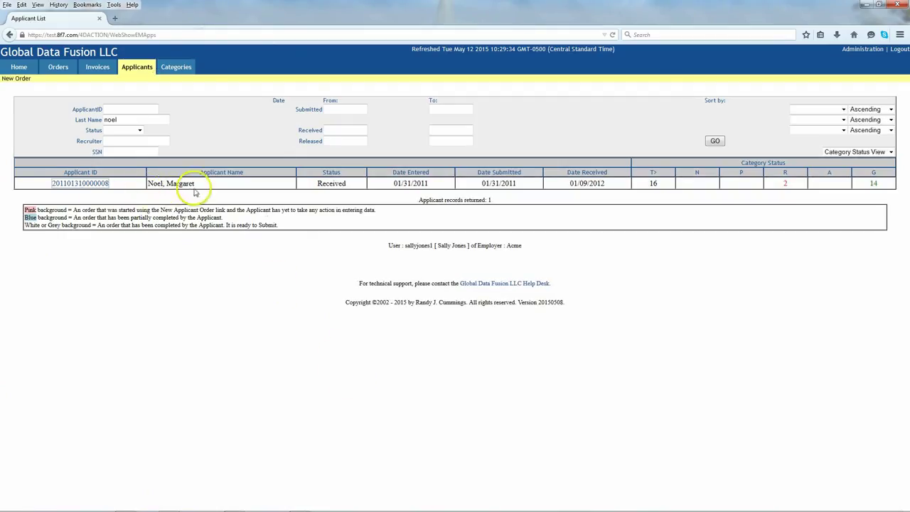
{"action": "left_click", "coordinate": [4, 81]}
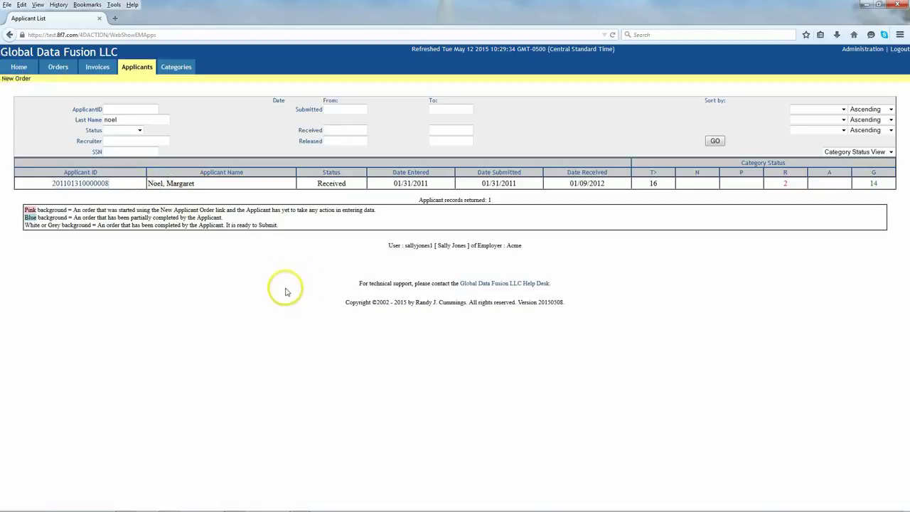
{"action": "left_click", "coordinate": [18, 67]}
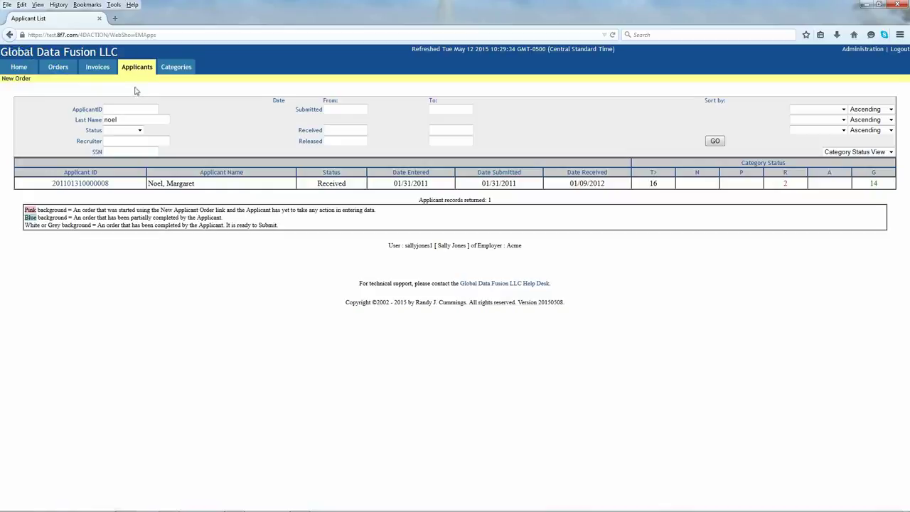
{"action": "left_click", "coordinate": [19, 68]}
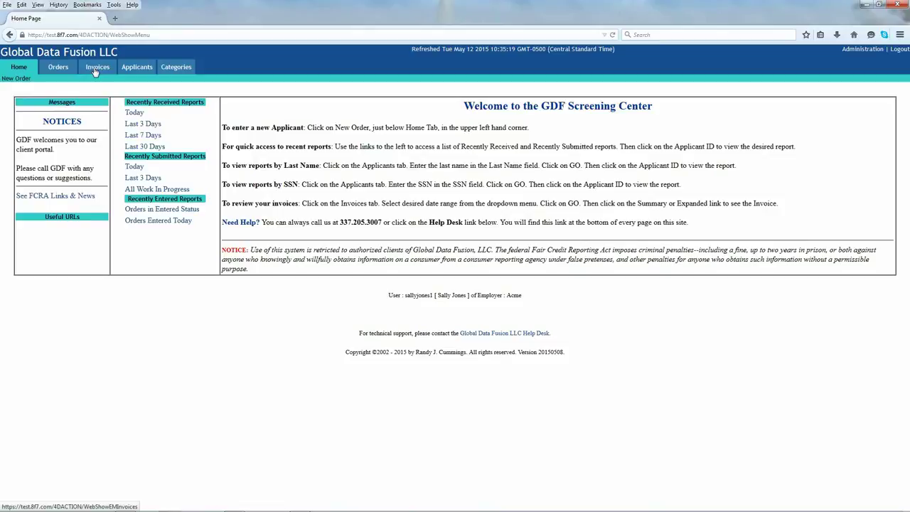
Step: Search invoices from January 1, 2010 and open the $1,350.80 invoice's detail page
{"action": "left_click", "coordinate": [141, 123]}
{"action": "left_click", "coordinate": [124, 138]}
{"action": "left_click", "coordinate": [175, 123]}
{"action": "left_click", "coordinate": [156, 140]}
{"action": "left_click", "coordinate": [208, 123]}
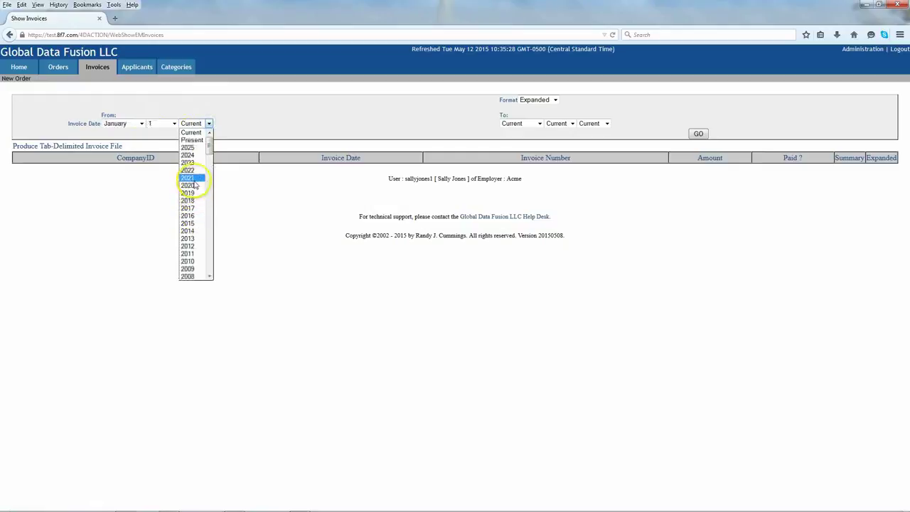
{"action": "left_click", "coordinate": [194, 261]}
{"action": "left_click", "coordinate": [696, 134]}
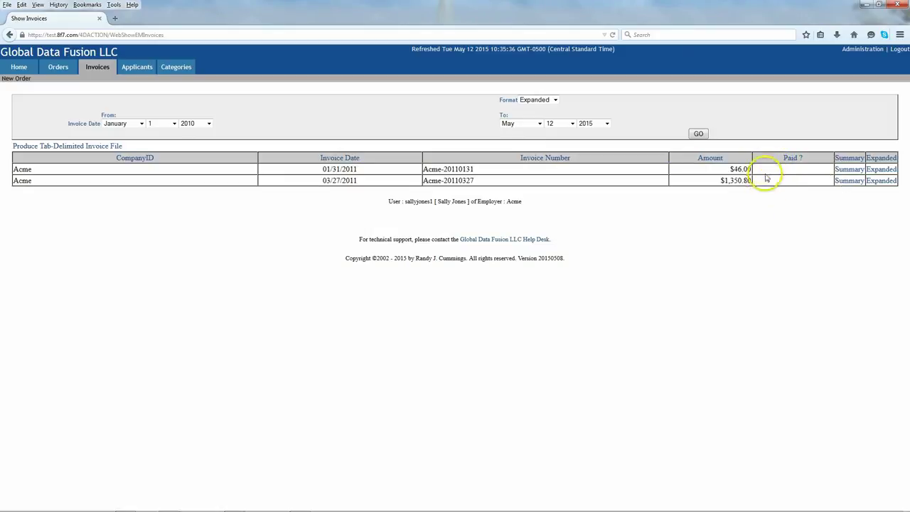
{"action": "left_click", "coordinate": [848, 181]}
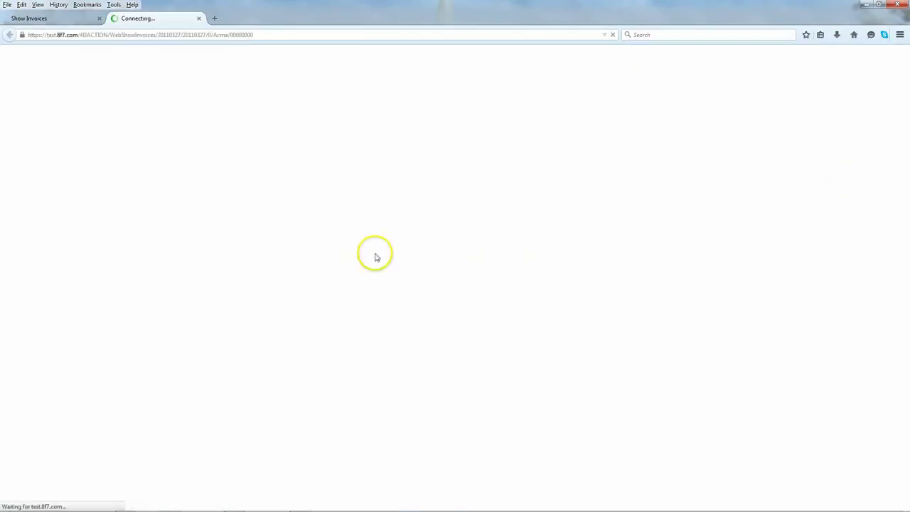
Step: Review the $1,350.80 invoice's applicant charges and view one applicant's background report
{"action": "scroll", "coordinate": [468, 205], "scroll_direction": "down", "scroll_amount": 2}
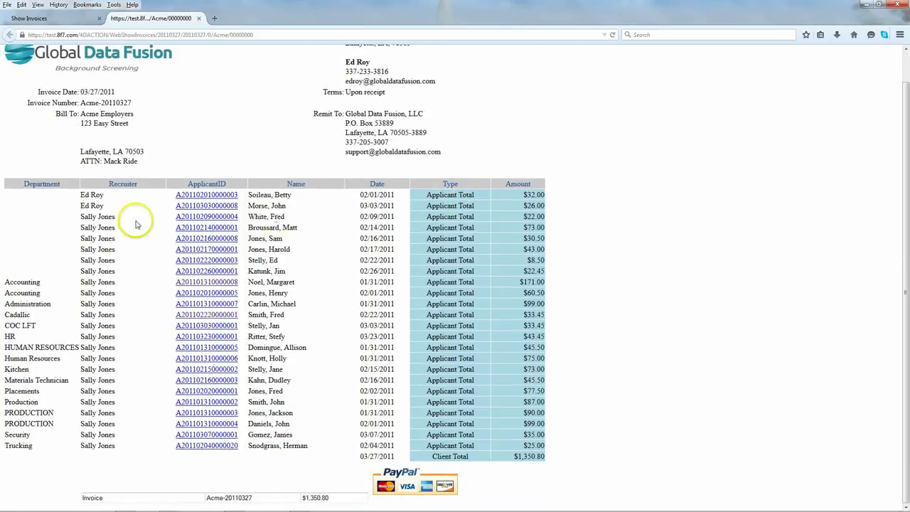
{"action": "scroll", "coordinate": [150, 219], "scroll_direction": "up", "scroll_amount": 1}
{"action": "scroll", "coordinate": [149, 219], "scroll_direction": "down", "scroll_amount": 1}
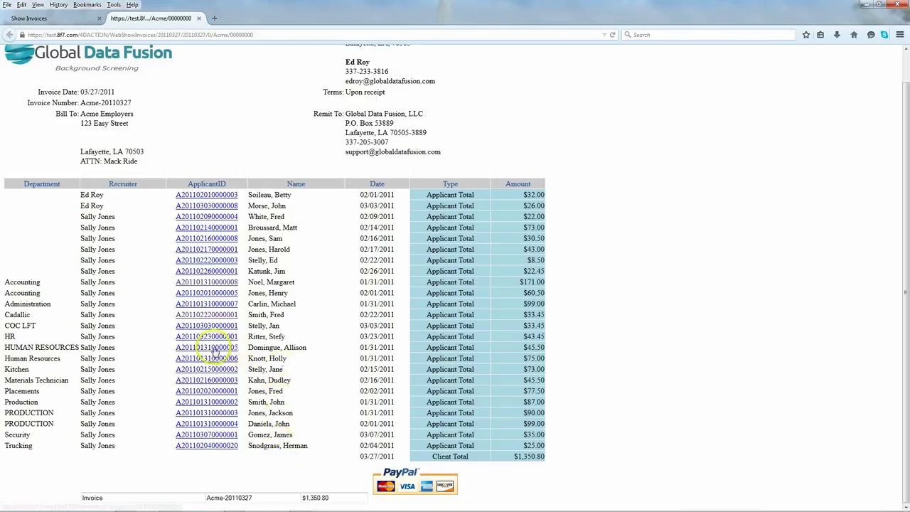
{"action": "left_click", "coordinate": [214, 348]}
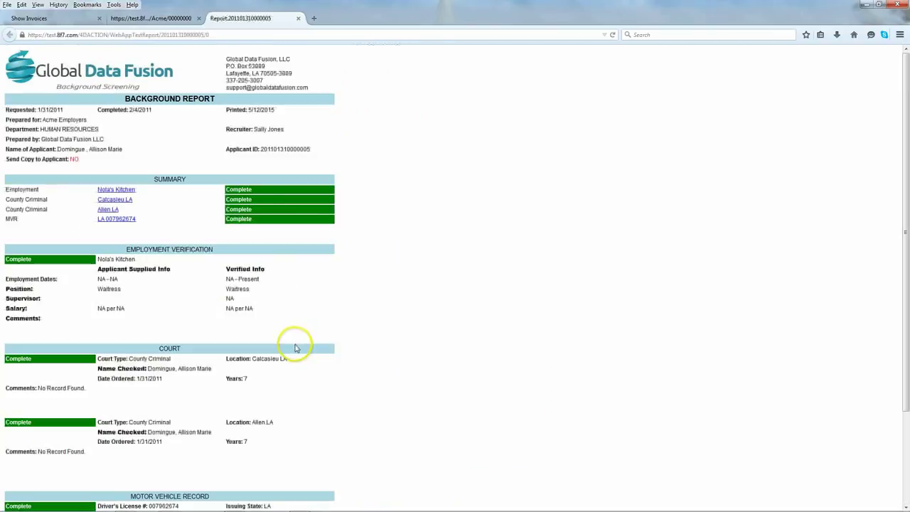
{"action": "left_click", "coordinate": [297, 19]}
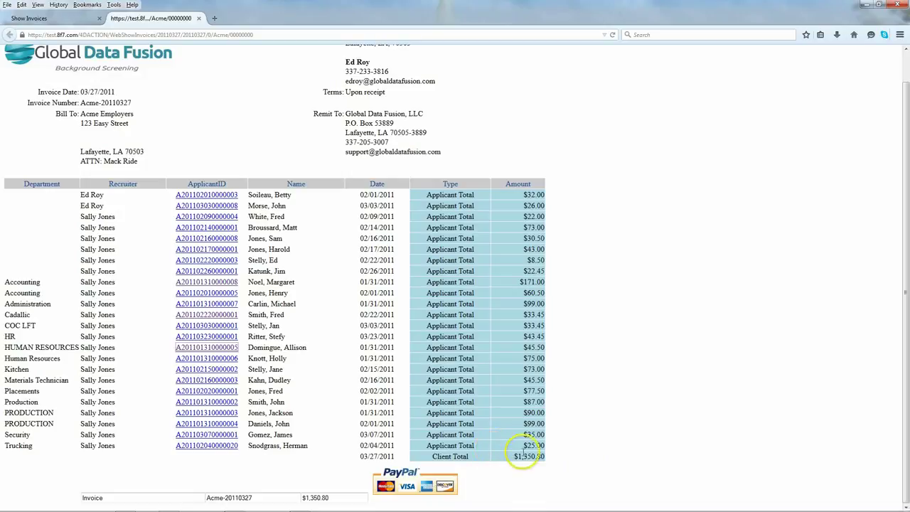
{"action": "scroll", "coordinate": [612, 464], "scroll_direction": "up", "scroll_amount": 1}
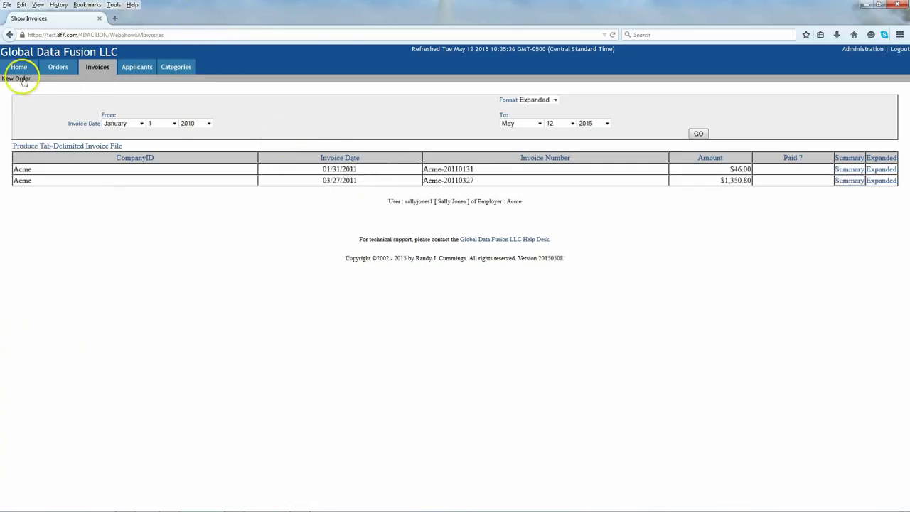
Step: Go back to the GDF Screening Center Home welcome page from the invoice list
{"action": "left_click", "coordinate": [19, 66]}
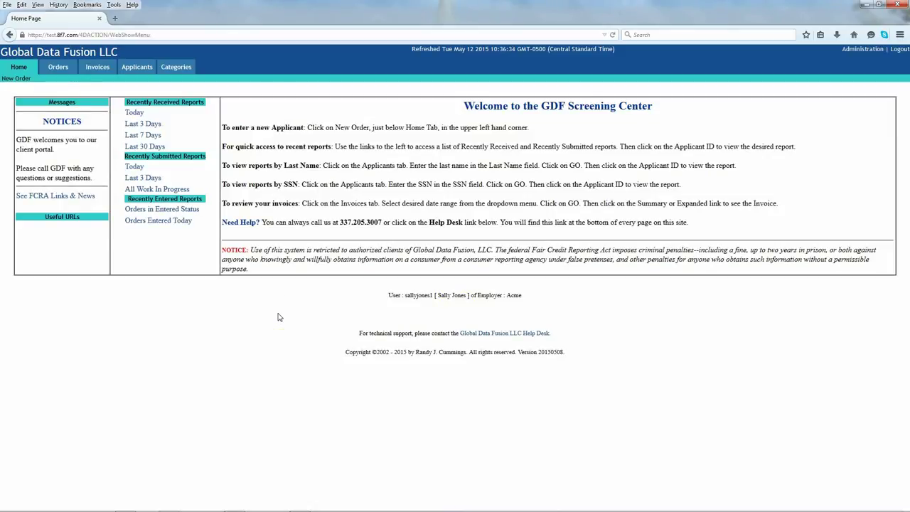
{"action": "left_click", "coordinate": [308, 390]}
{"action": "left_click", "coordinate": [868, 7]}
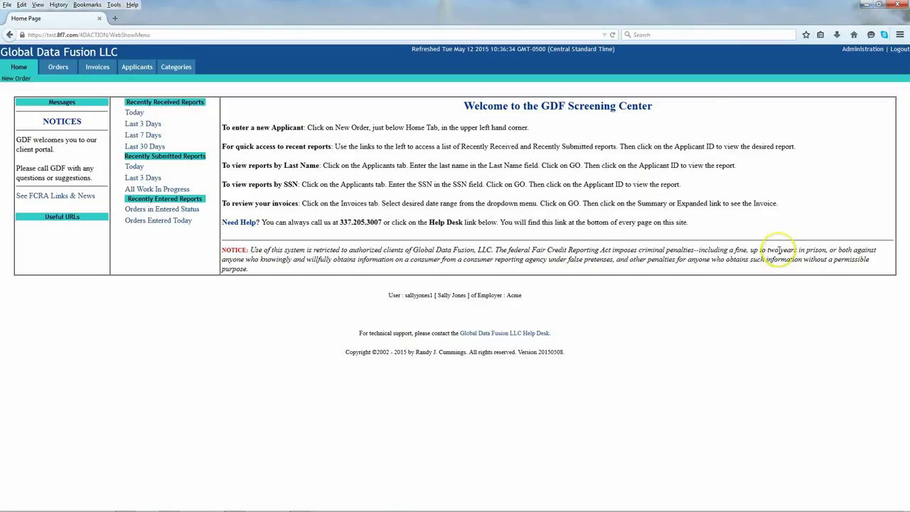
{"action": "mouse_move", "coordinate": [569, 506]}
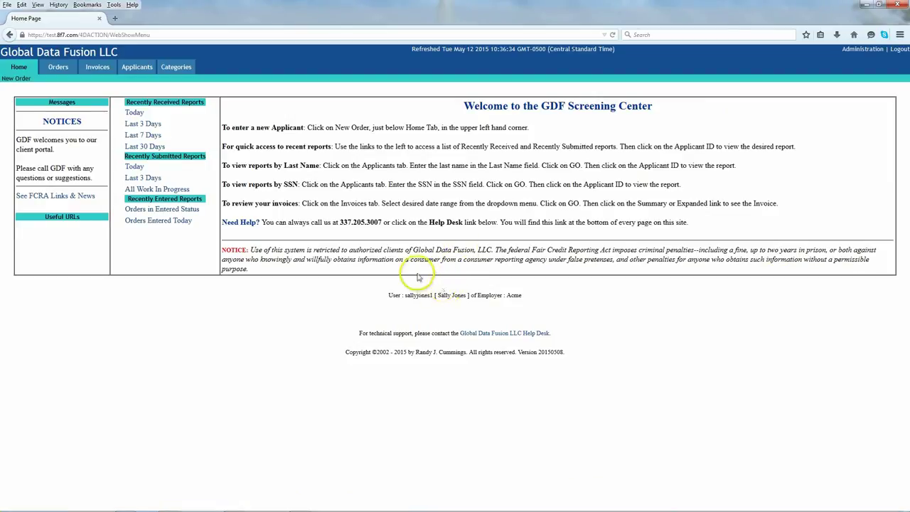
{"action": "mouse_move", "coordinate": [417, 502]}
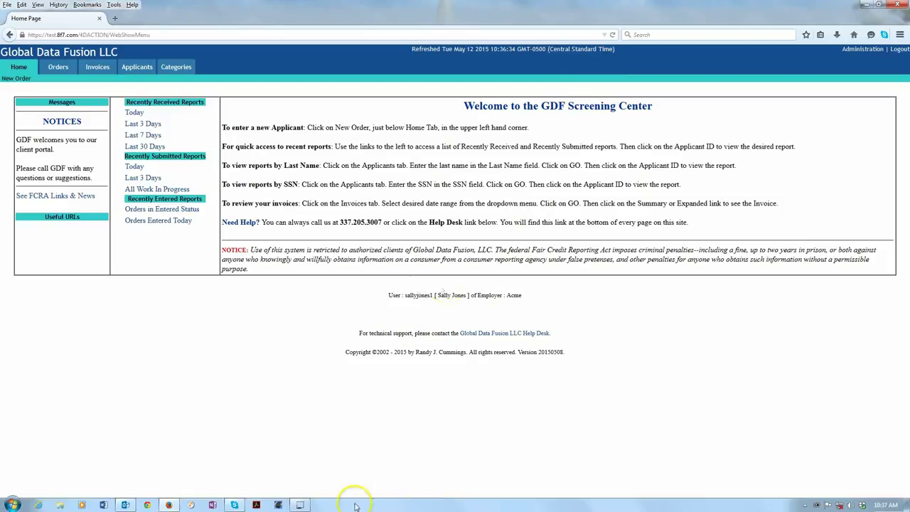